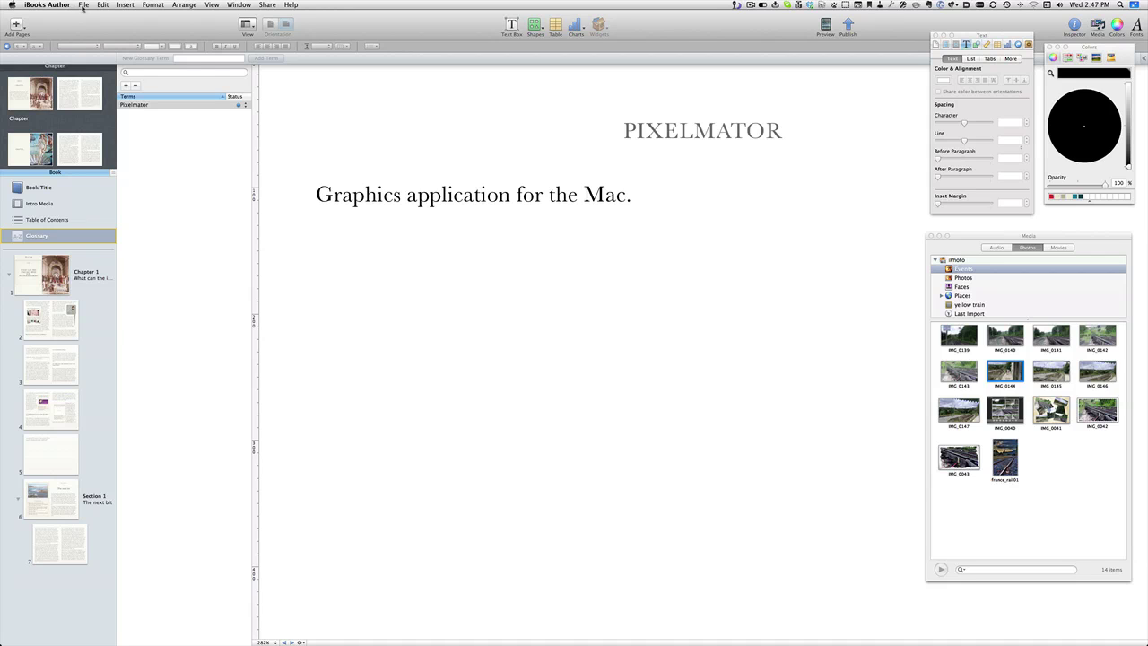
- Open the Template Chooser with File > New from Template Chooser
click(82, 5)
click(93, 23)
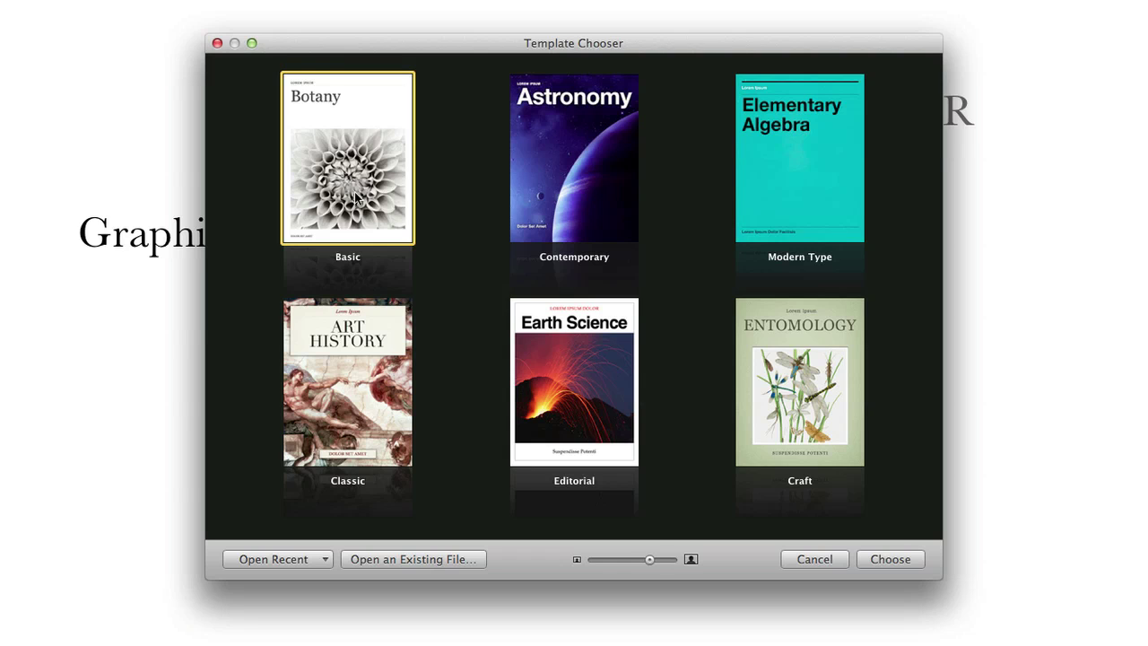
- Create a new book from the Basic template and show its Book Title page
click(903, 558)
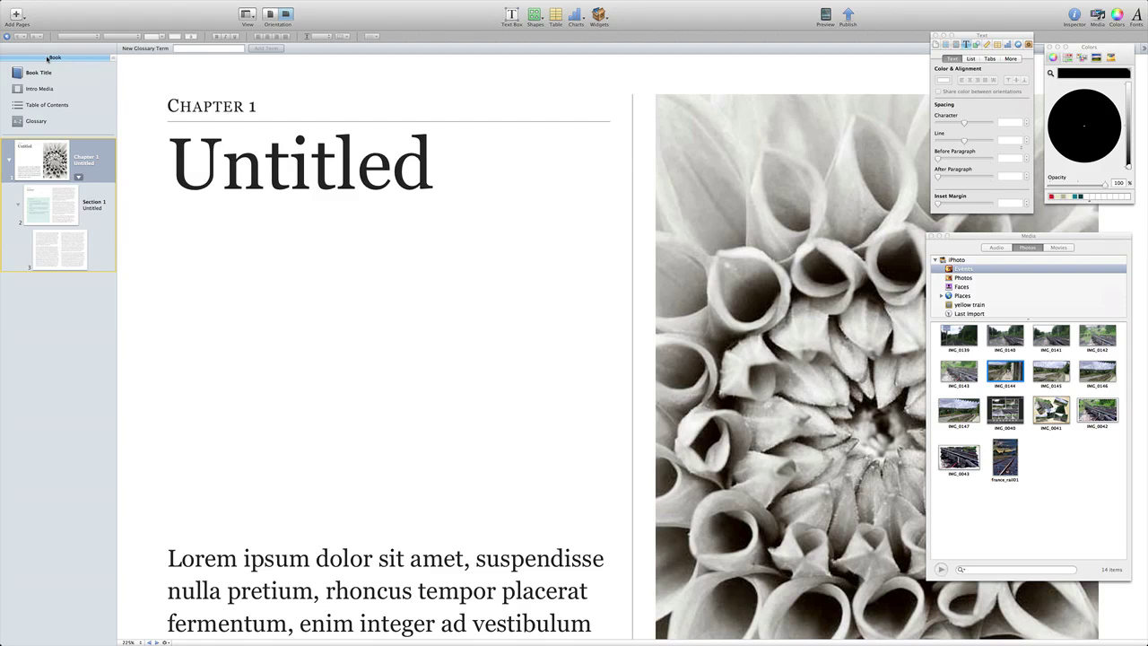
click(41, 72)
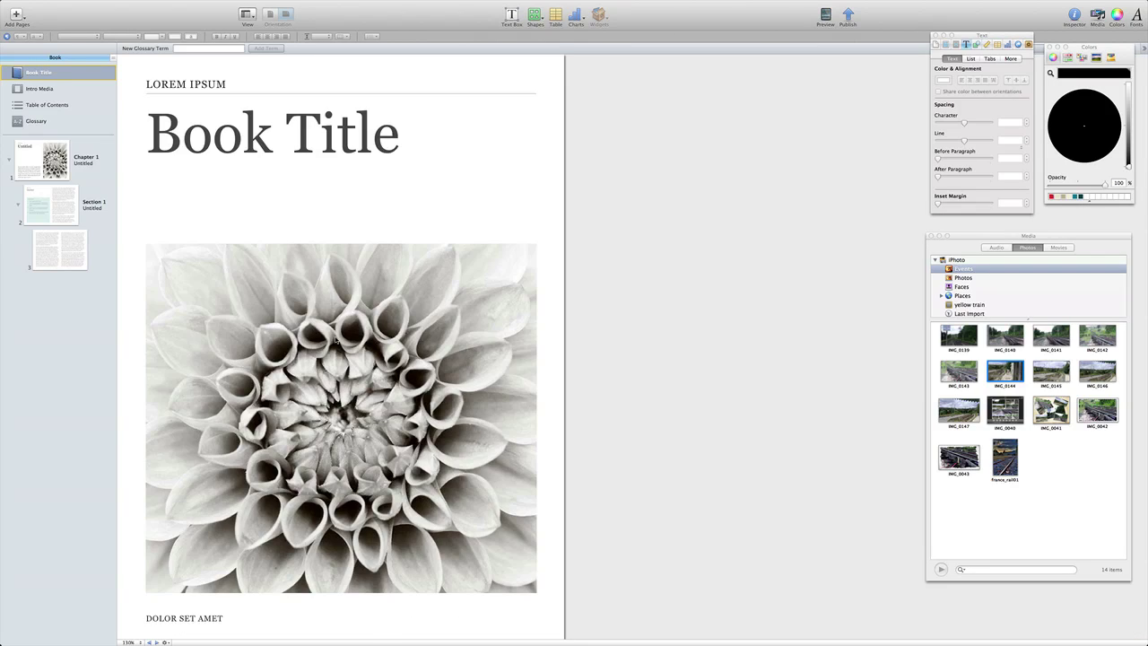
- Delete the dahlia cover image, then undo the deletion
click(335, 339)
key(Delete)
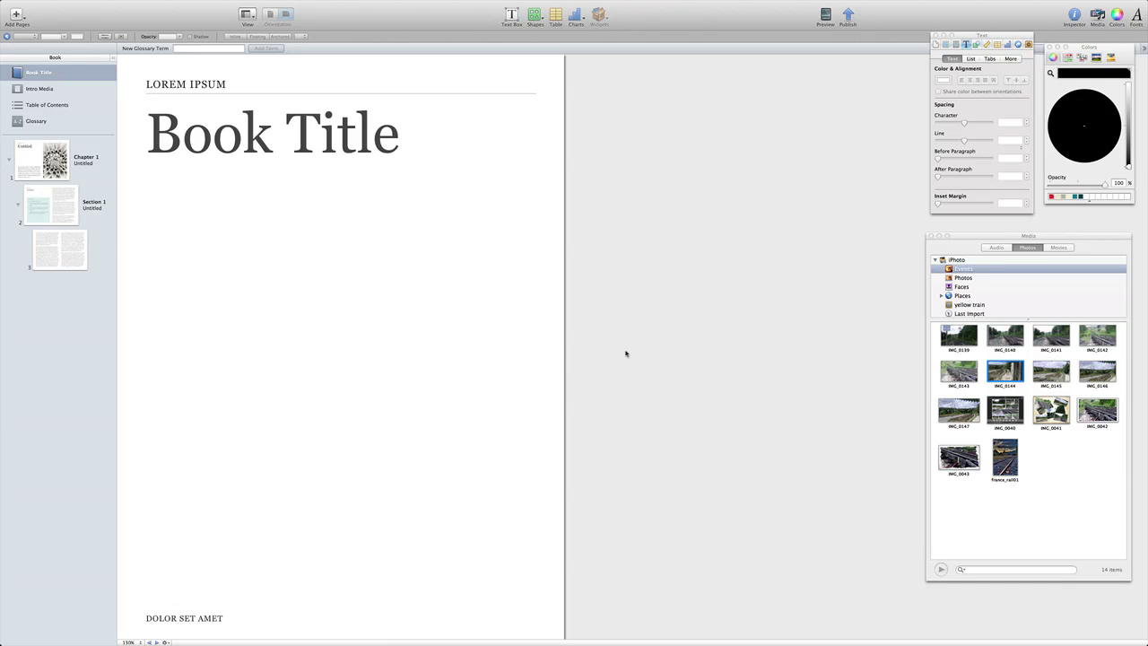
key(super+z)
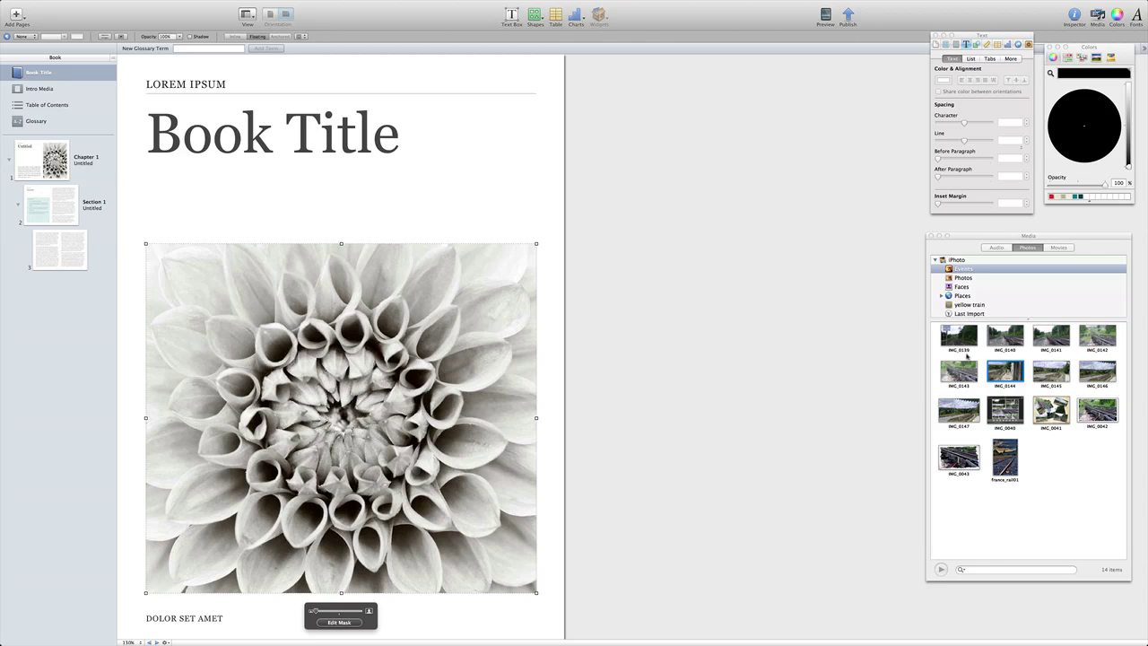
- Try IMG_0143 in the image frame, delete it, and place france_rail01 top-left instead
drag(959, 369, 374, 355)
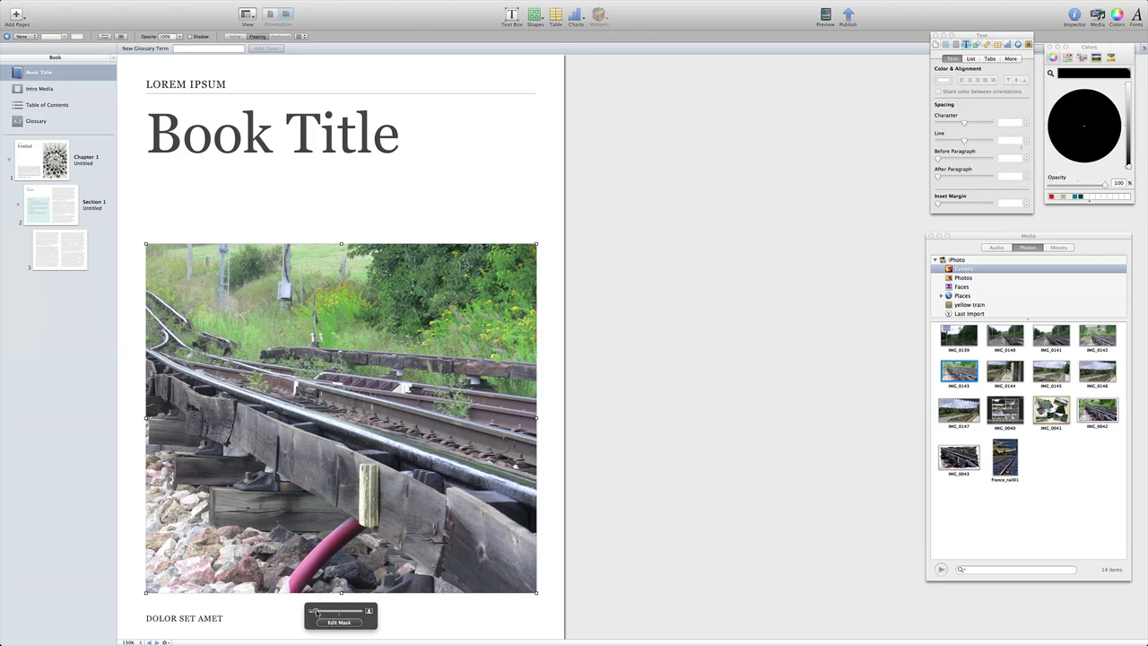
mouse_move(316, 613)
mouse_down()
mouse_move(334, 613)
mouse_move(319, 613)
mouse_up()
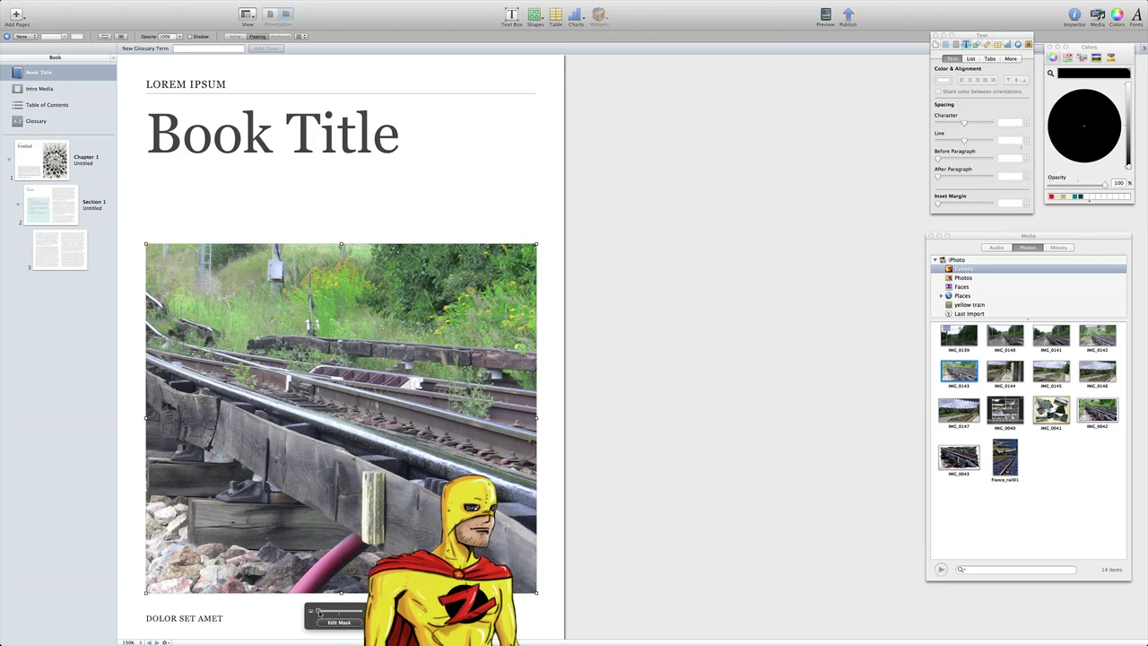
key(Delete)
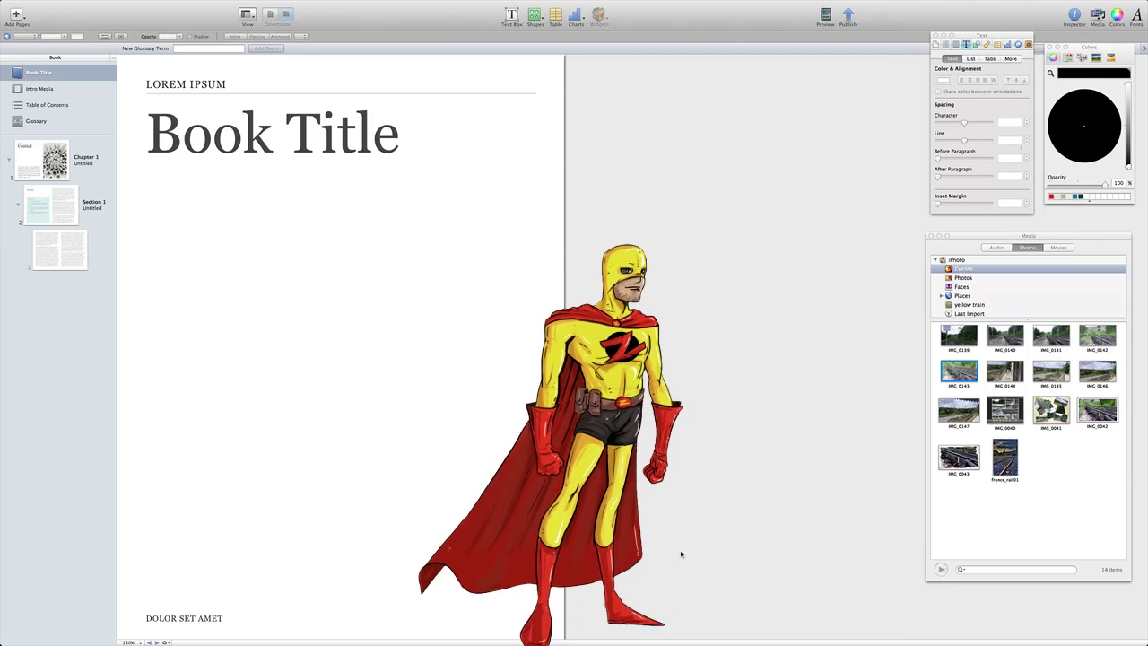
drag(1005, 459, 220, 210)
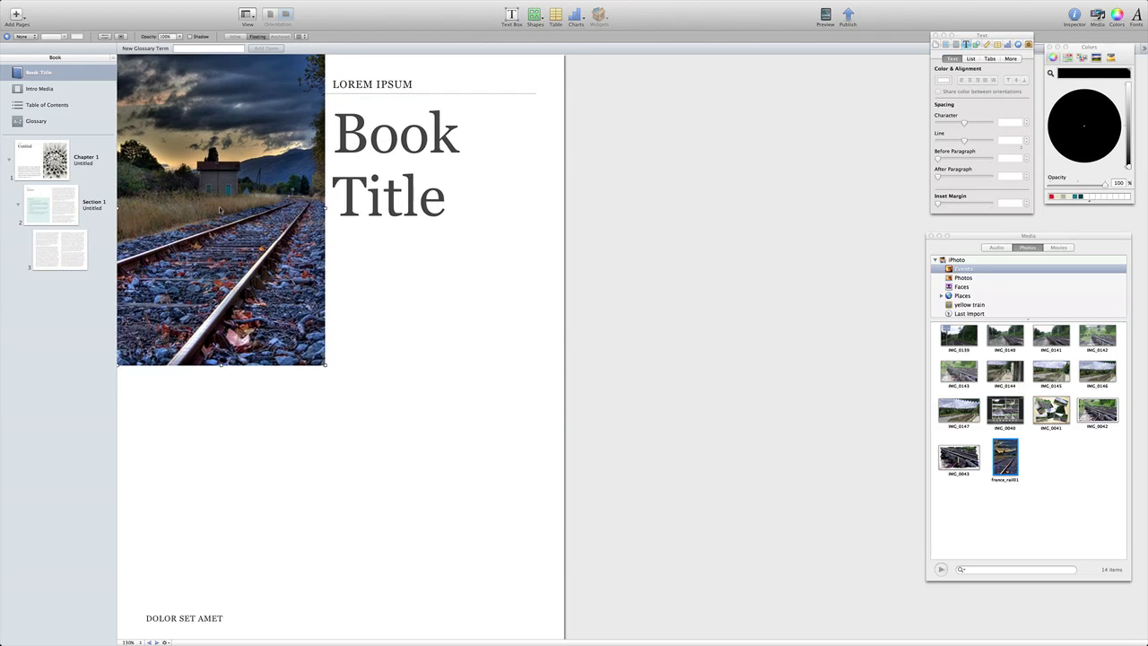
- Send the railway photo to the back and enlarge it to fill the whole cover
click(184, 4)
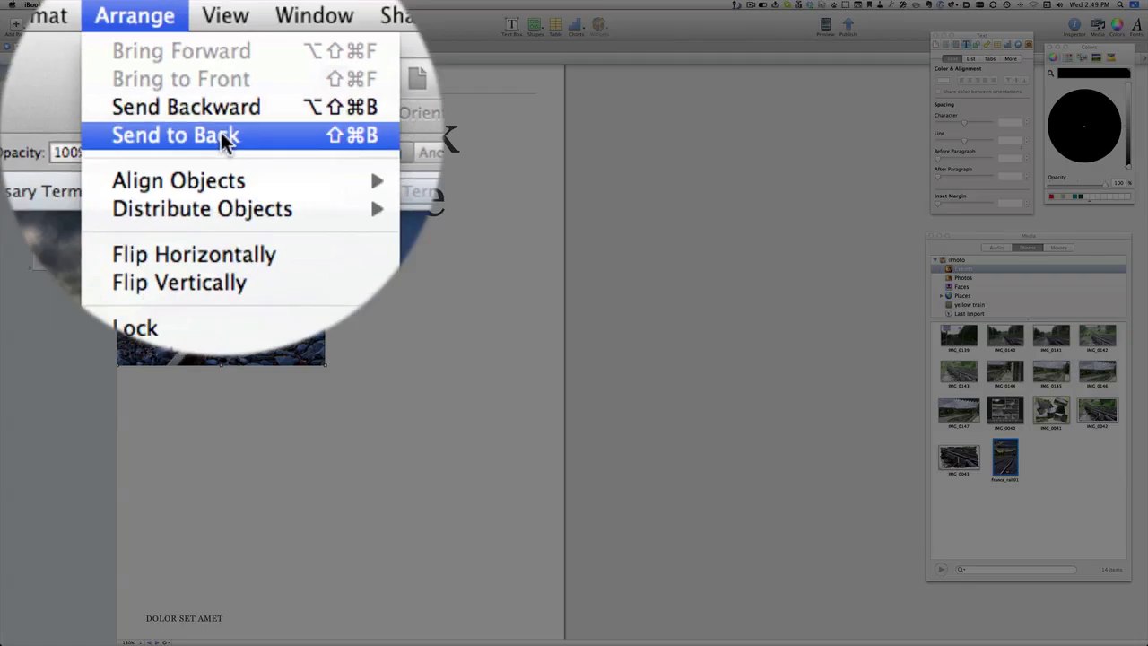
click(303, 188)
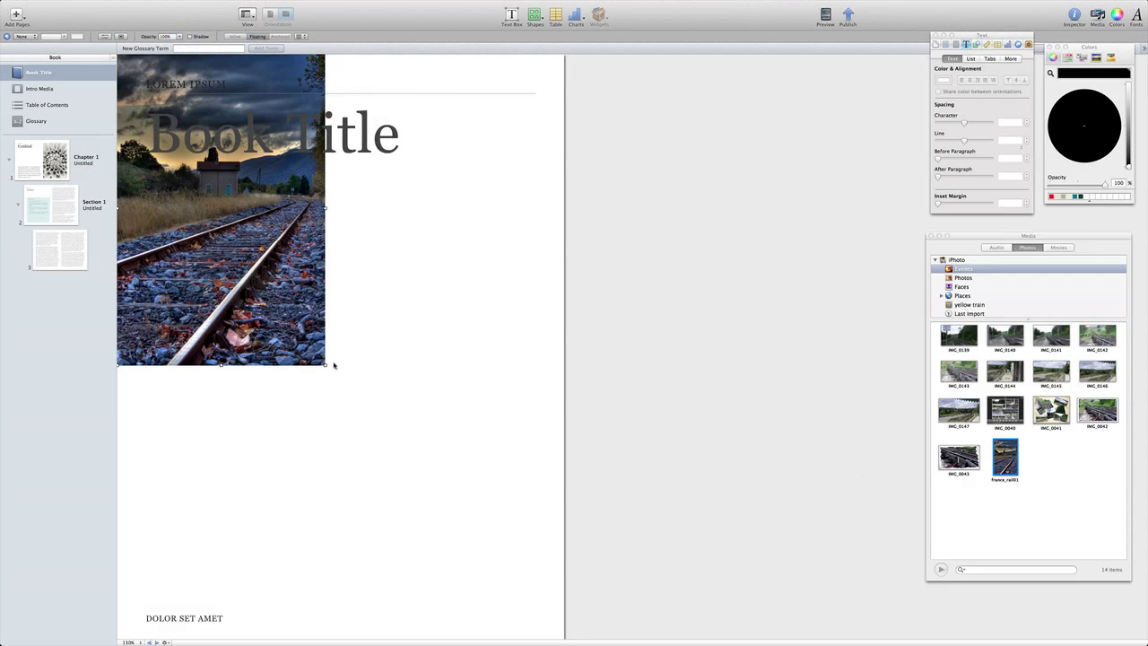
drag(325, 365, 566, 607)
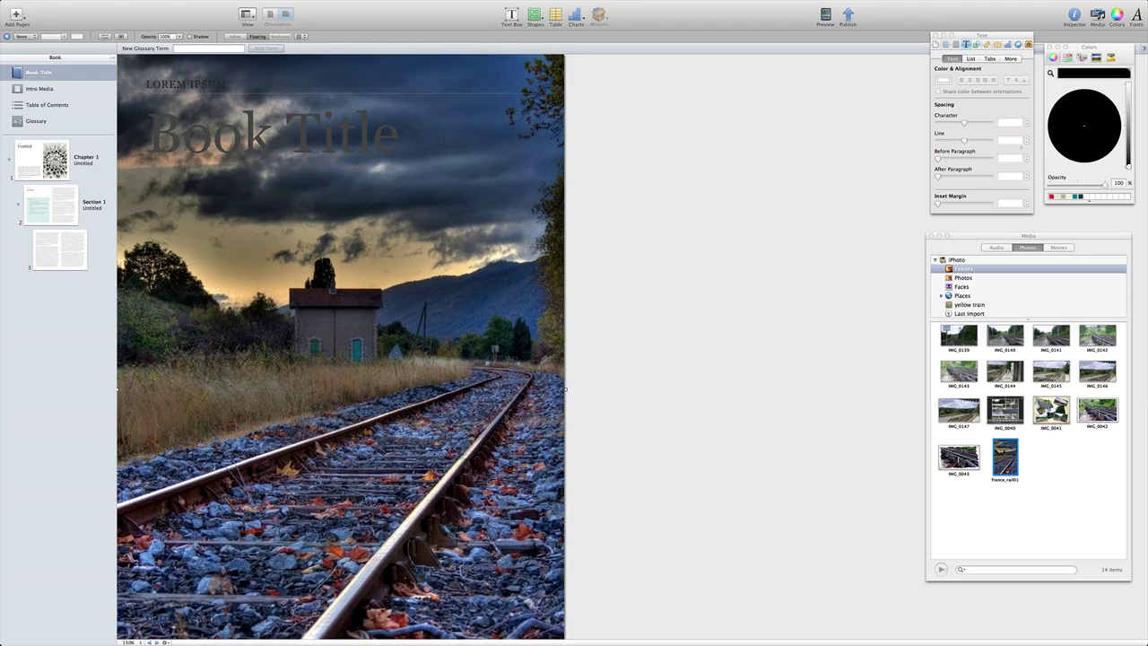
click(306, 146)
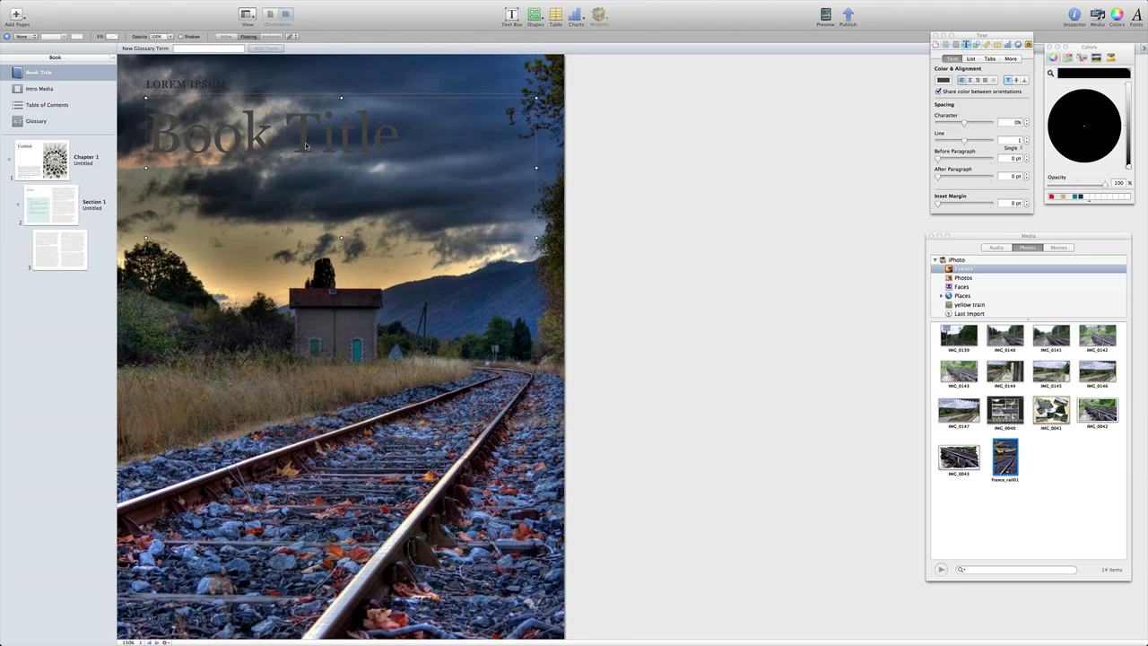
- Change the cover title to 'iPad Photo Aps' and colour it pale beige
triple_click(306, 145)
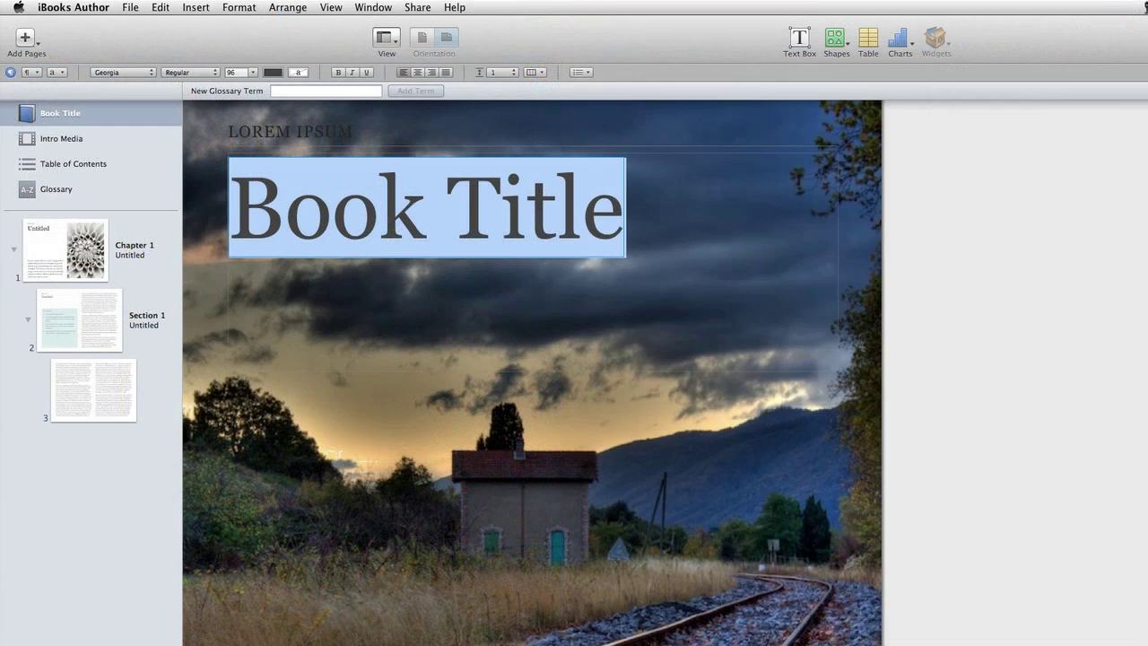
text(iPad Photo Aps)
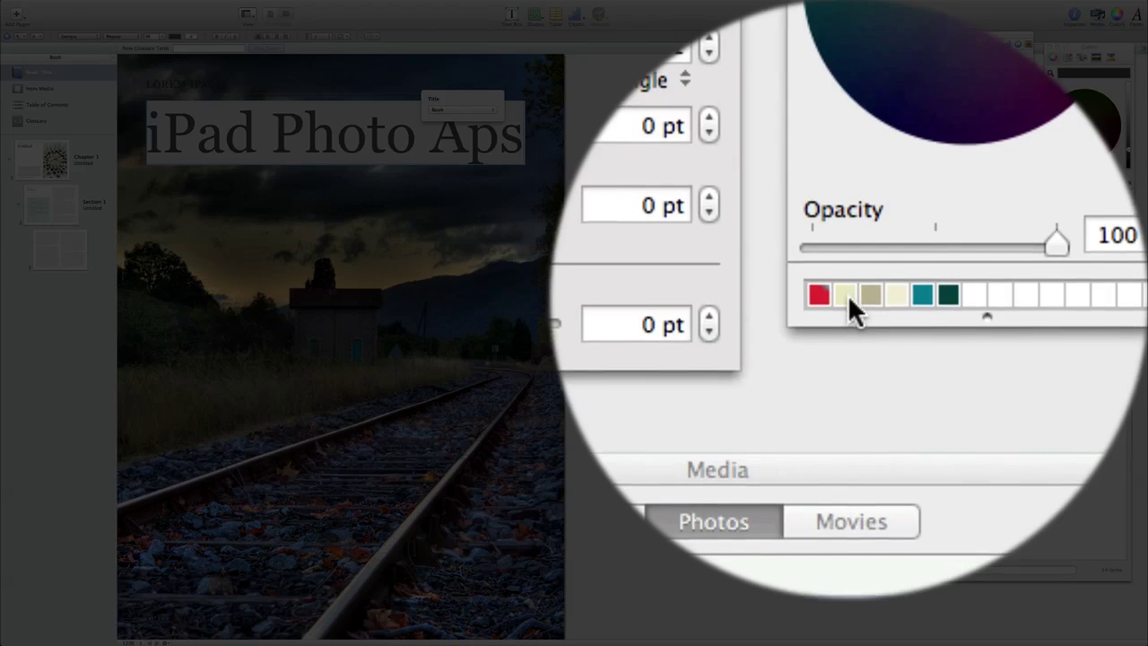
click(1059, 196)
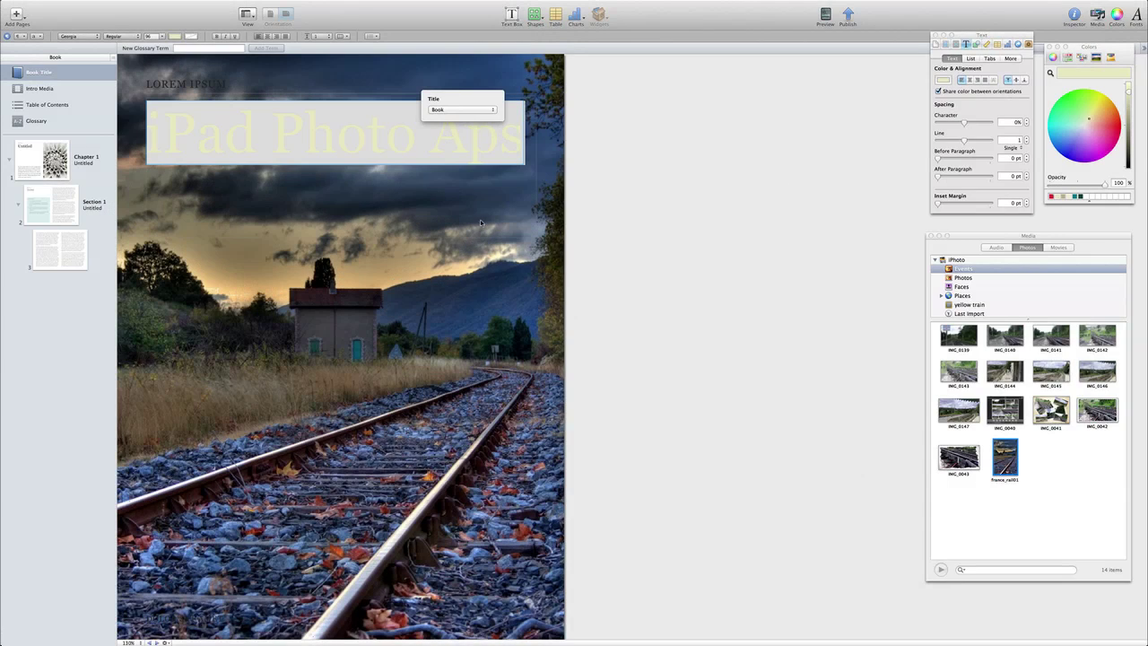
click(306, 219)
click(188, 86)
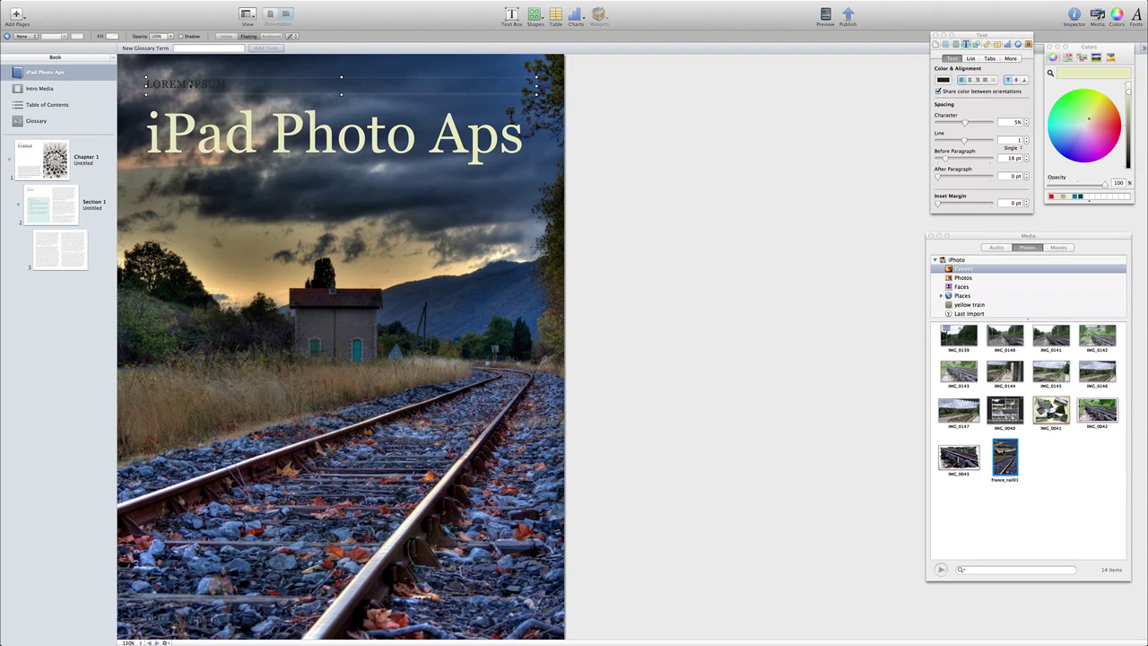
- Turn the LOREM IPSUM header pale cream and paste 'AMAZING IPAD' into it from Jumpcut
double_click(188, 85)
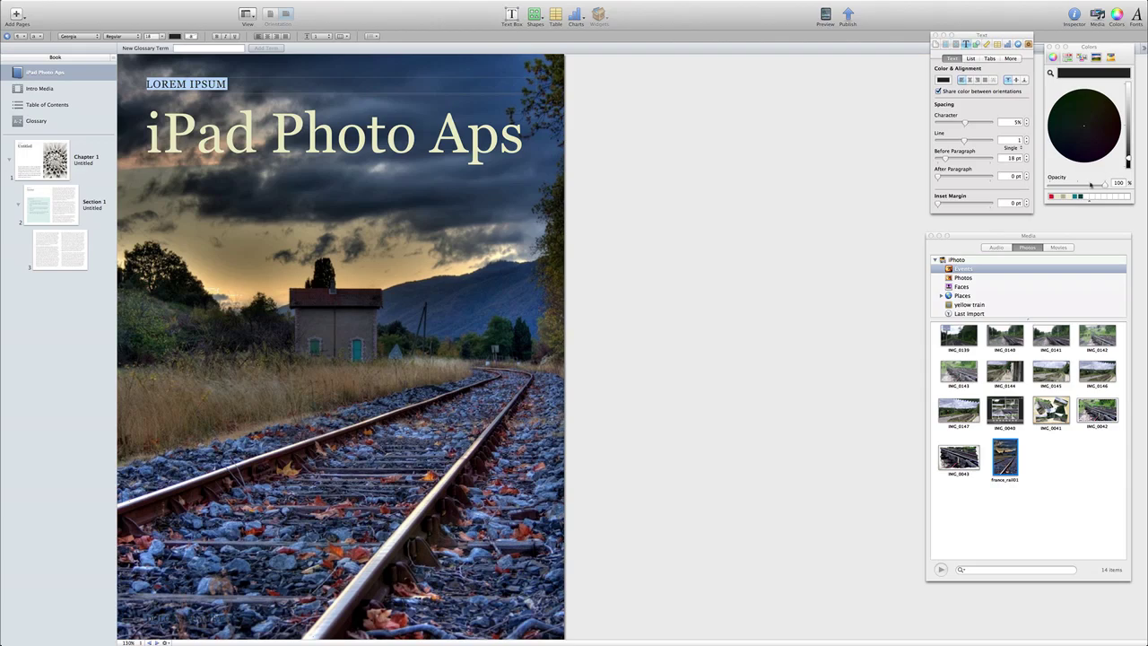
click(1069, 196)
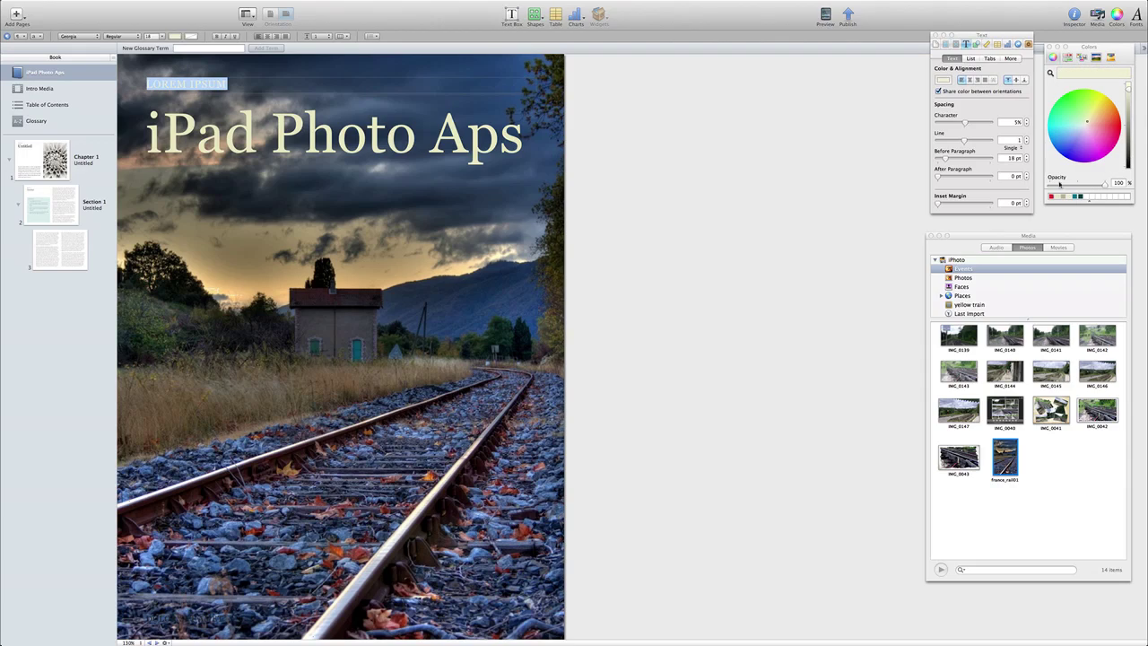
click(891, 9)
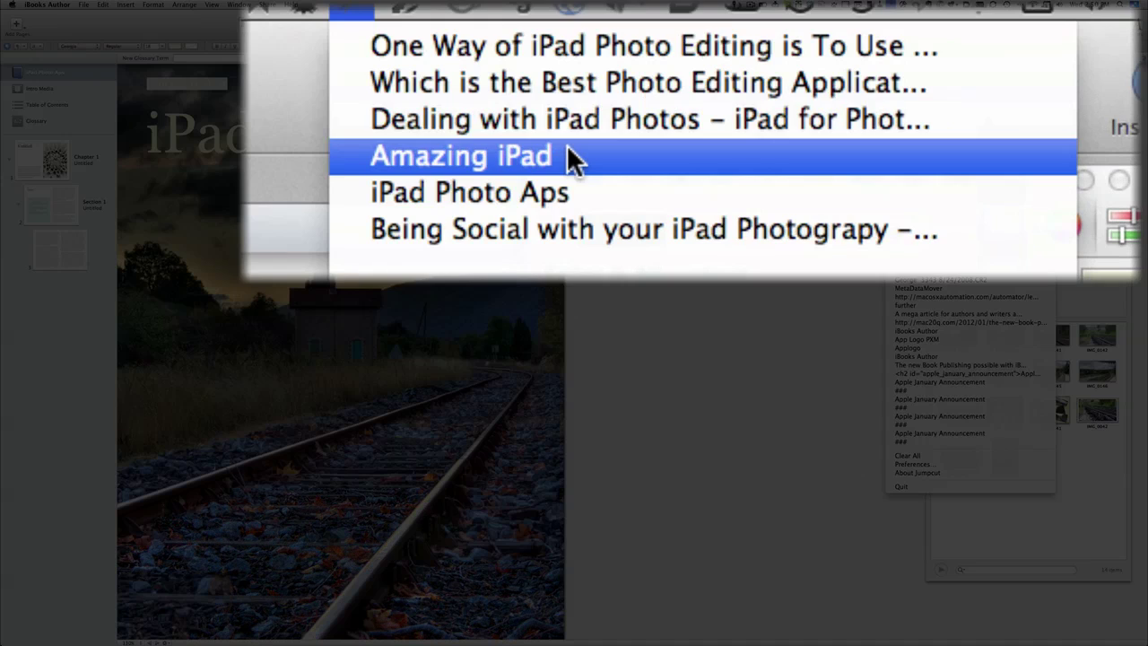
click(567, 152)
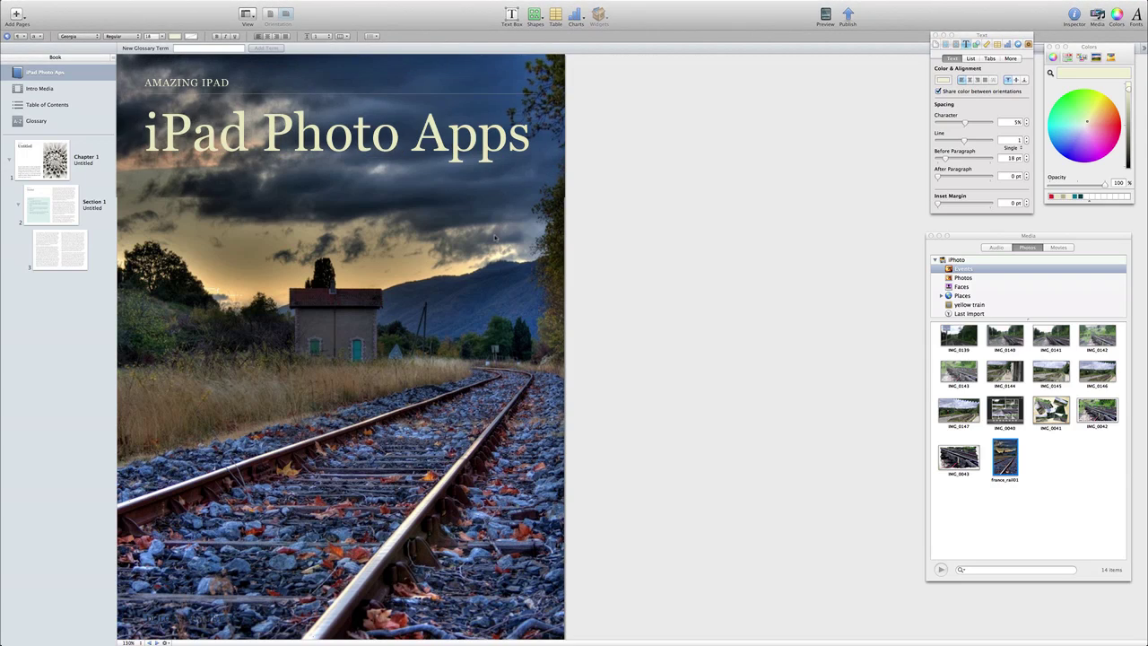
click(183, 611)
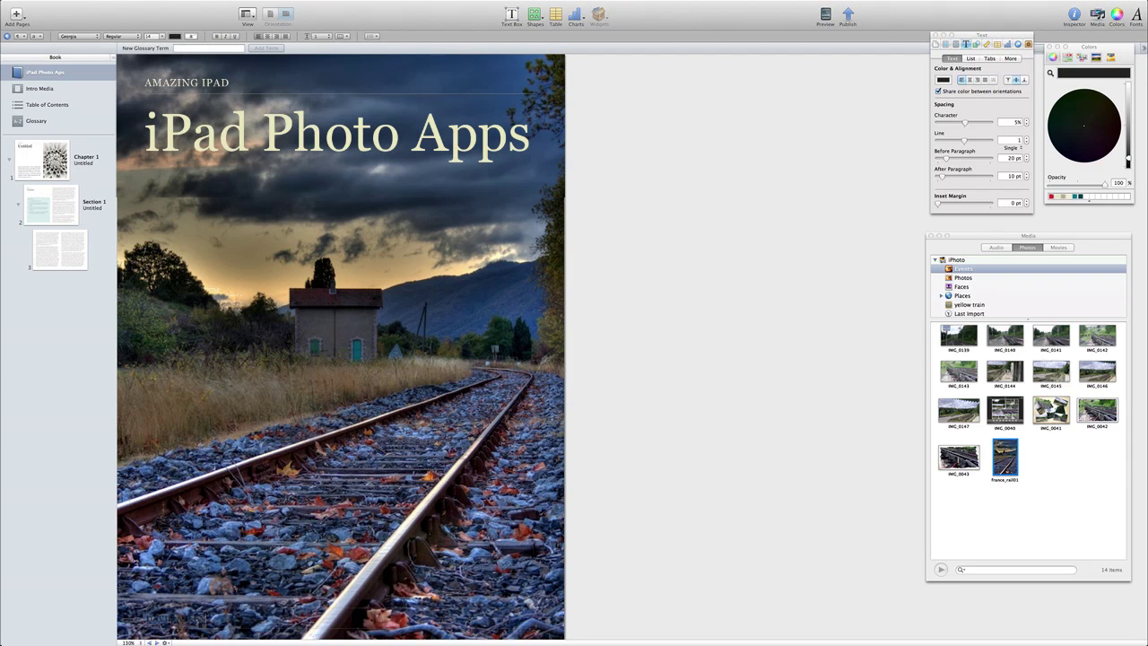
double_click(161, 619)
- Colour the whole author name at the cover's foot light cream
drag(147, 619, 207, 619)
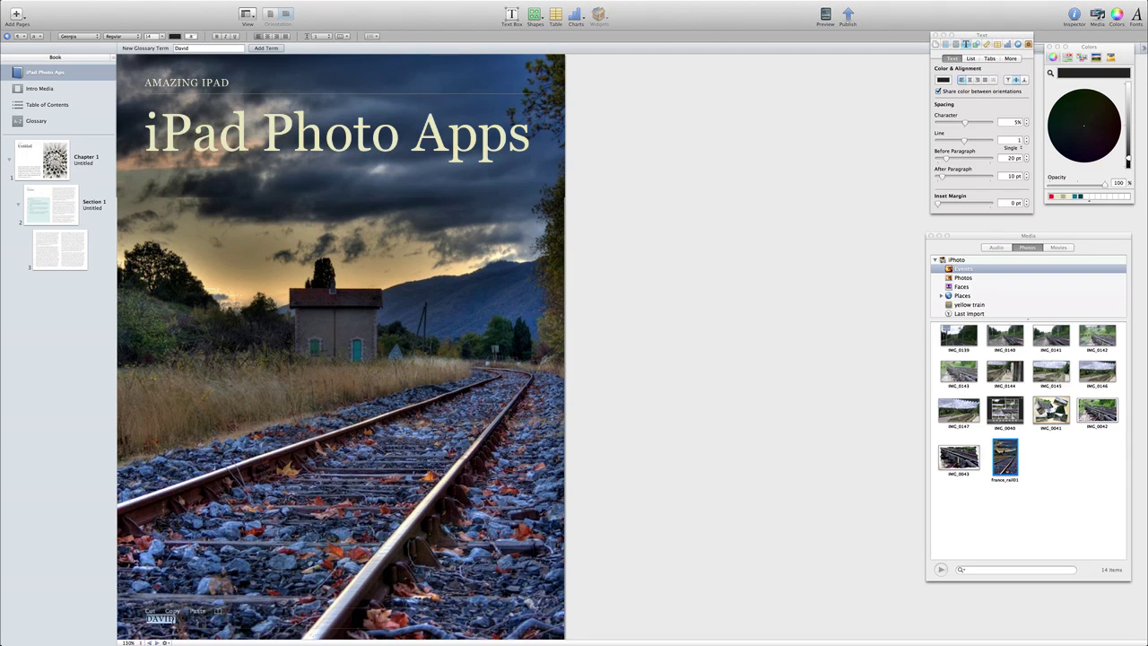
click(1060, 197)
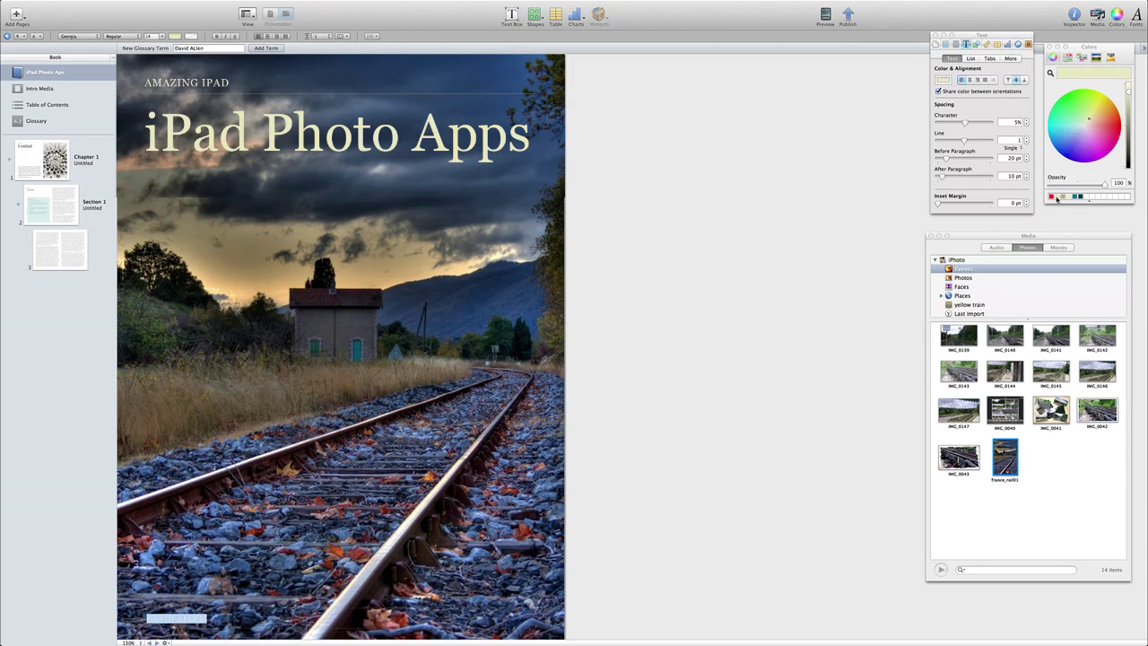
click(455, 393)
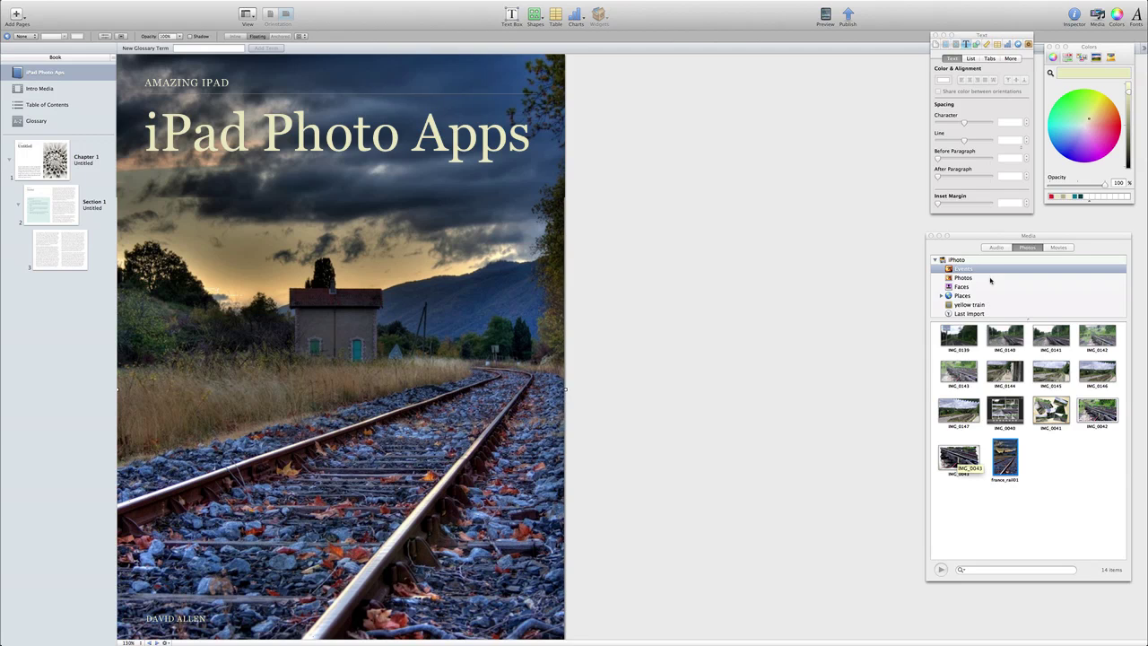
- Add IMG_0041, IMG_0042 and IMG_0139 to the cover, nudging the ATTENTION sign photo down-right
drag(1051, 409, 279, 346)
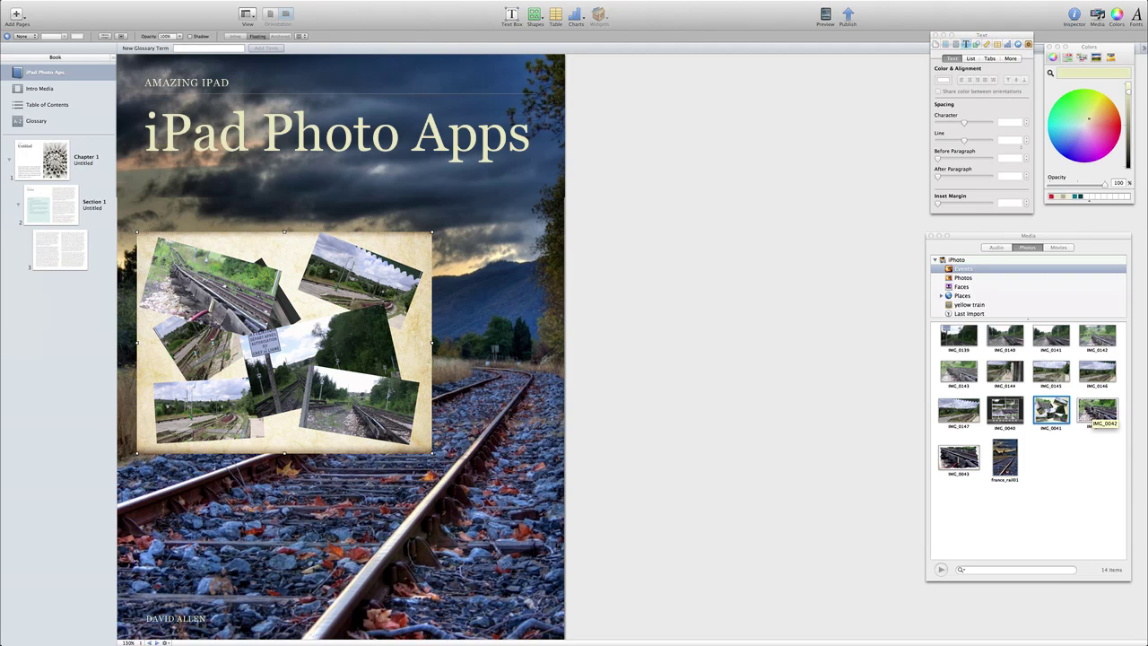
drag(1096, 410, 378, 439)
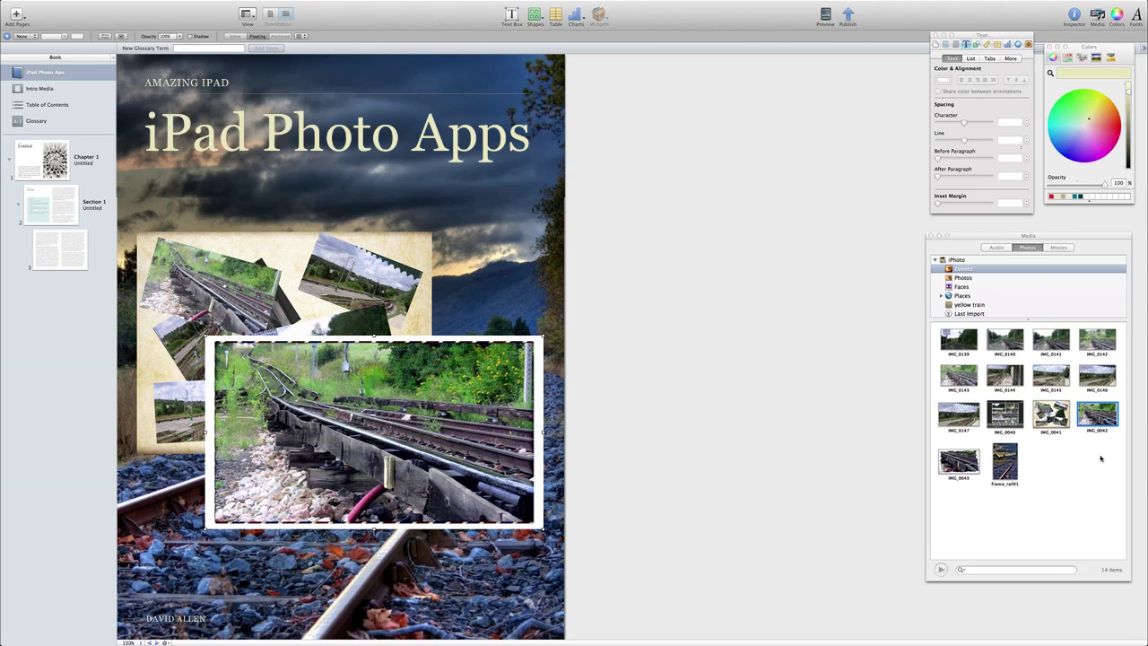
drag(960, 338, 391, 539)
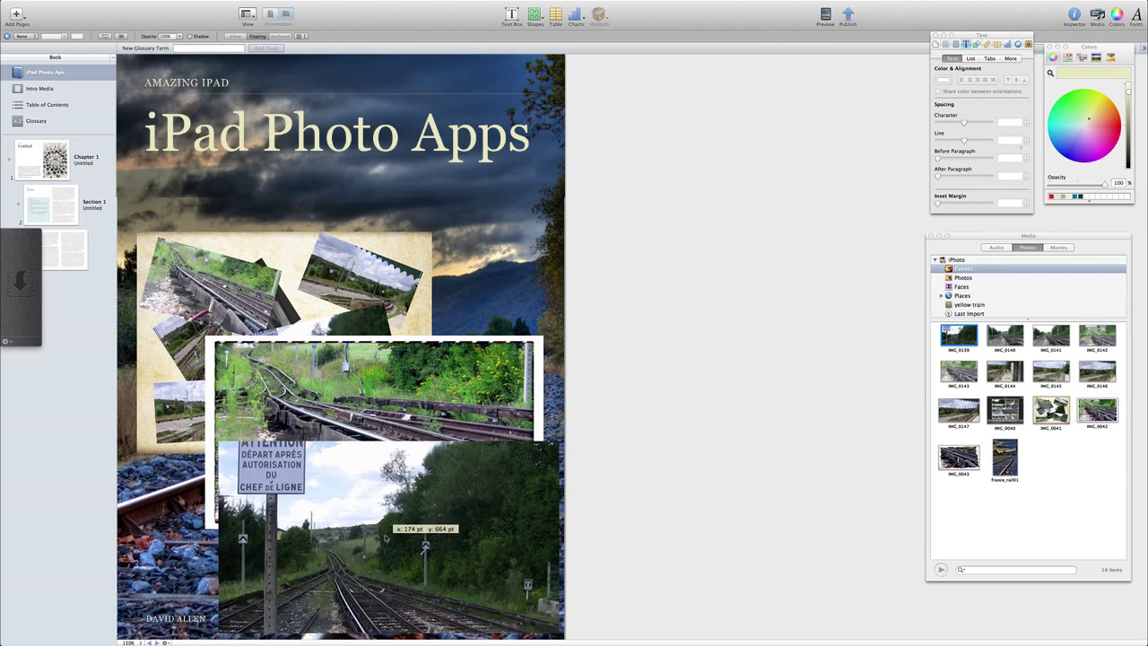
drag(399, 467, 418, 524)
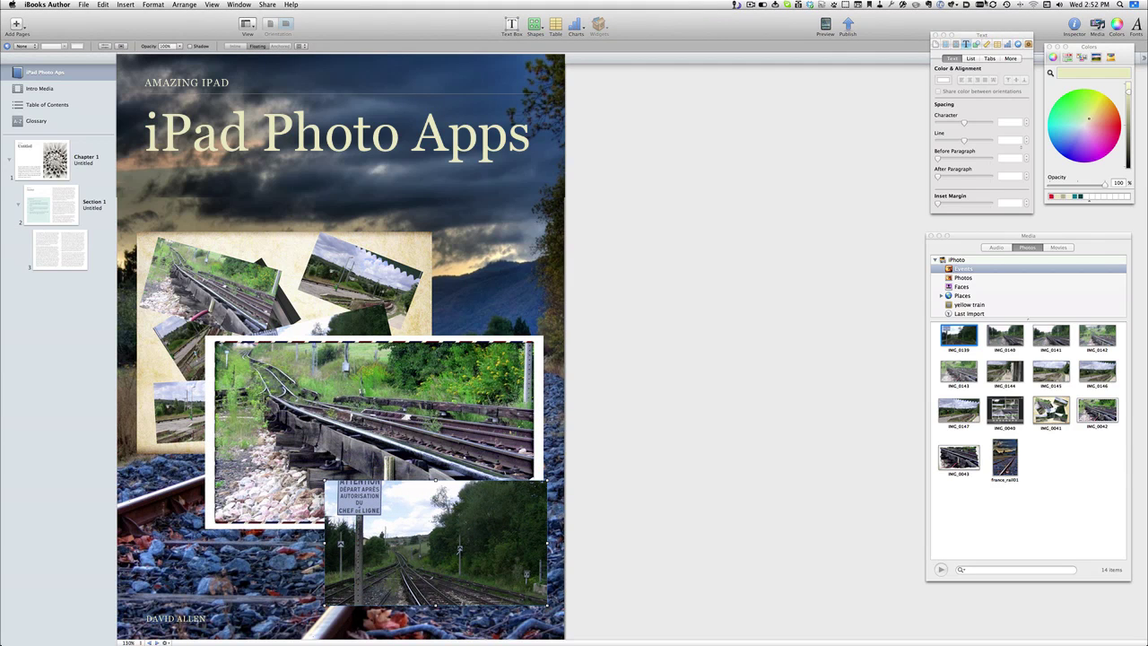
drag(969, 36, 686, 241)
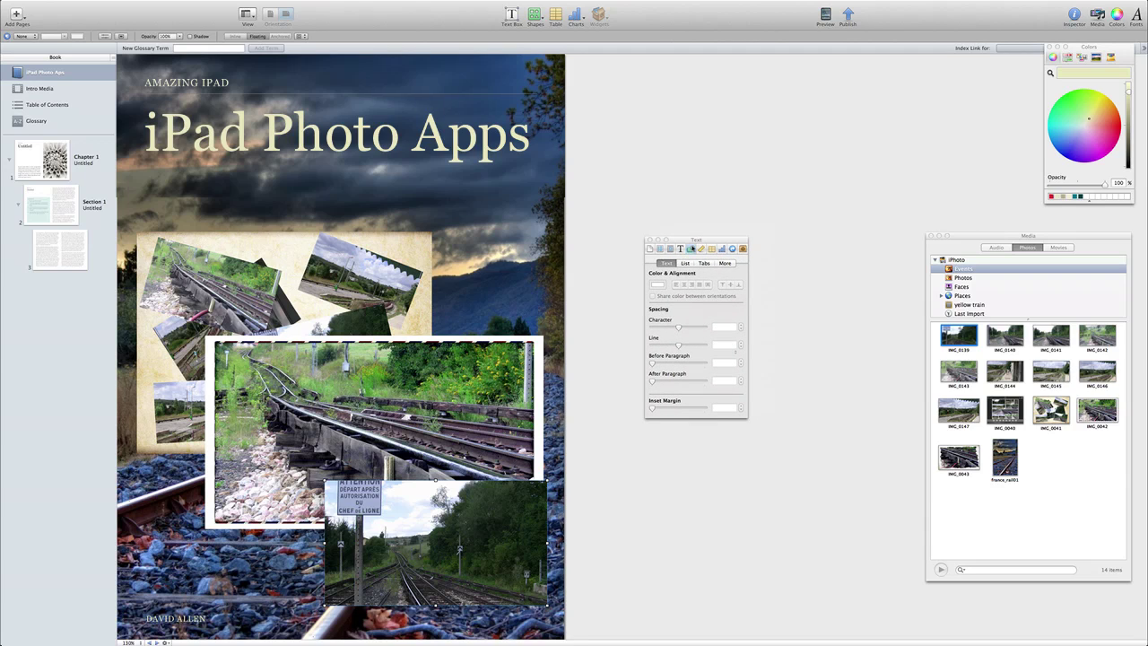
- Give the ATTENTION sign photo a drop shadow and a corner-bracket picture frame
click(690, 248)
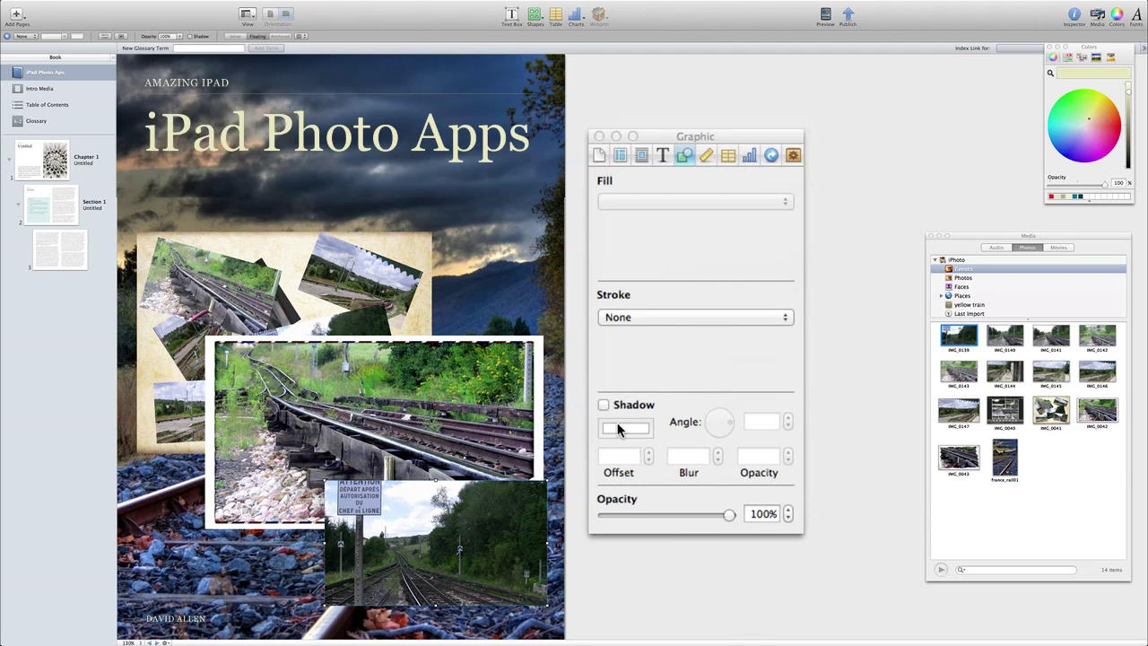
click(603, 406)
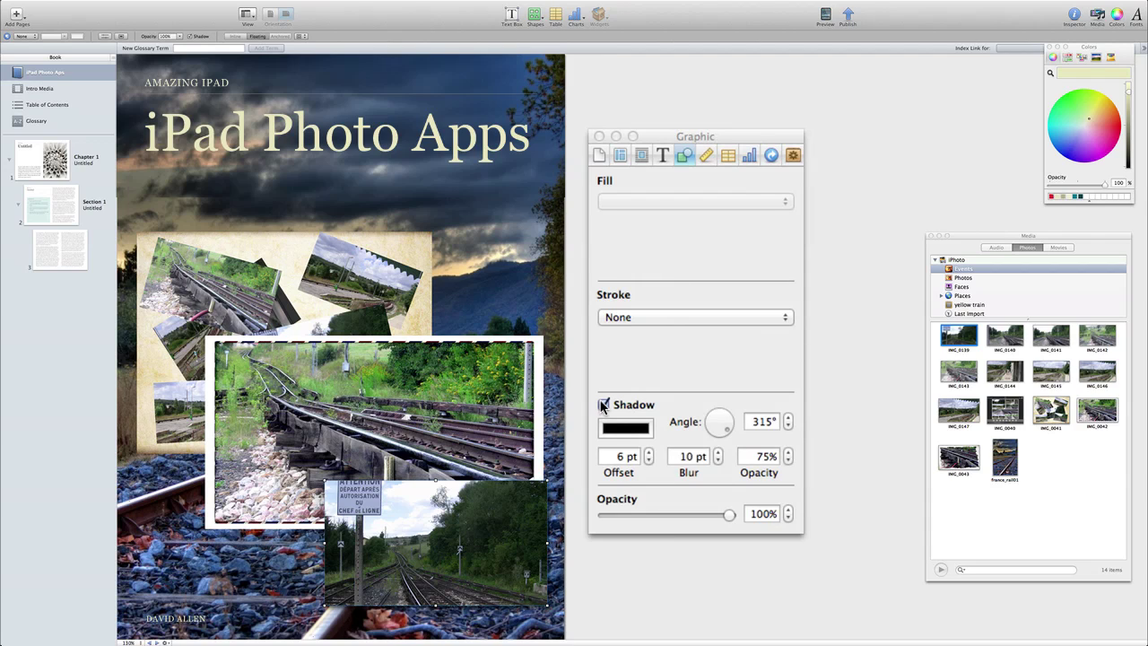
click(637, 318)
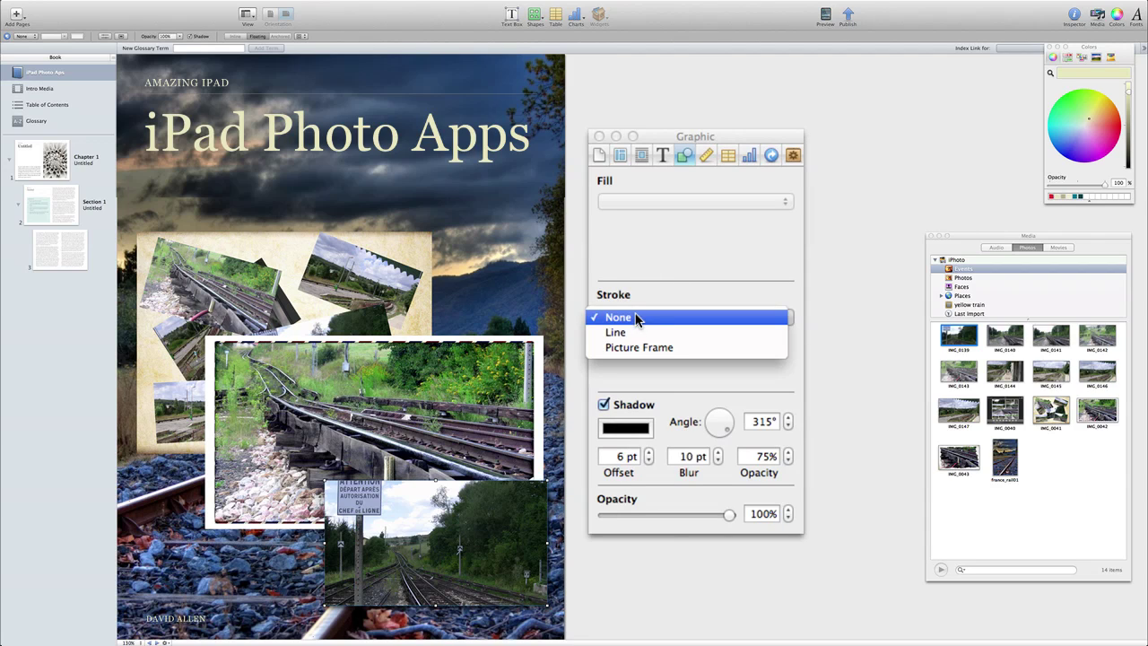
click(649, 348)
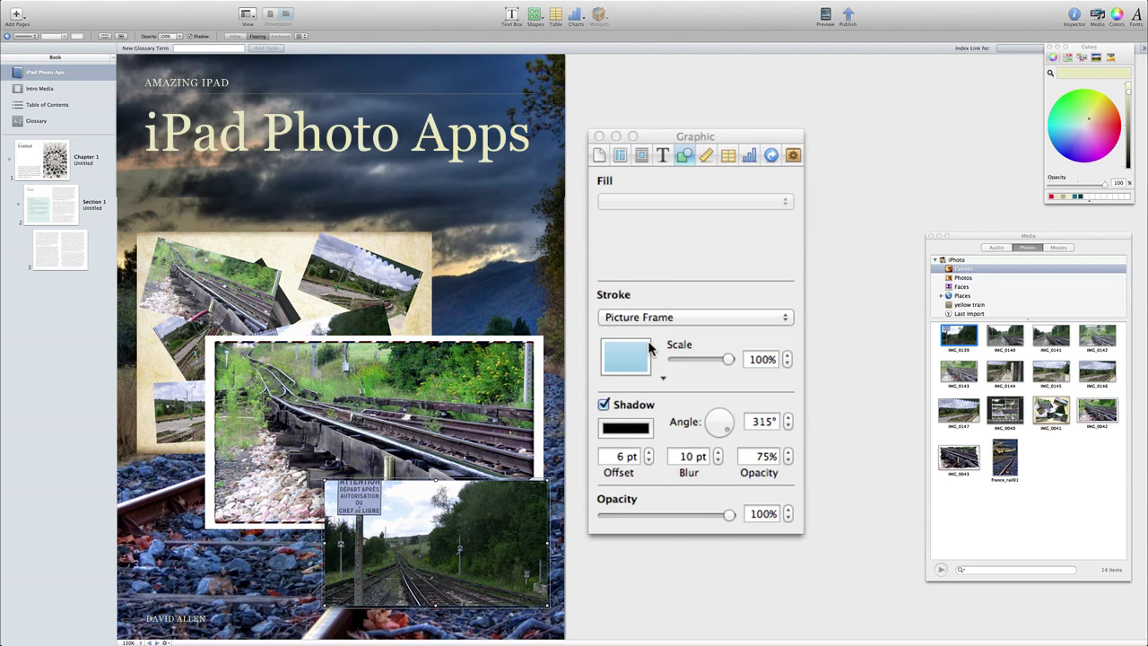
click(639, 370)
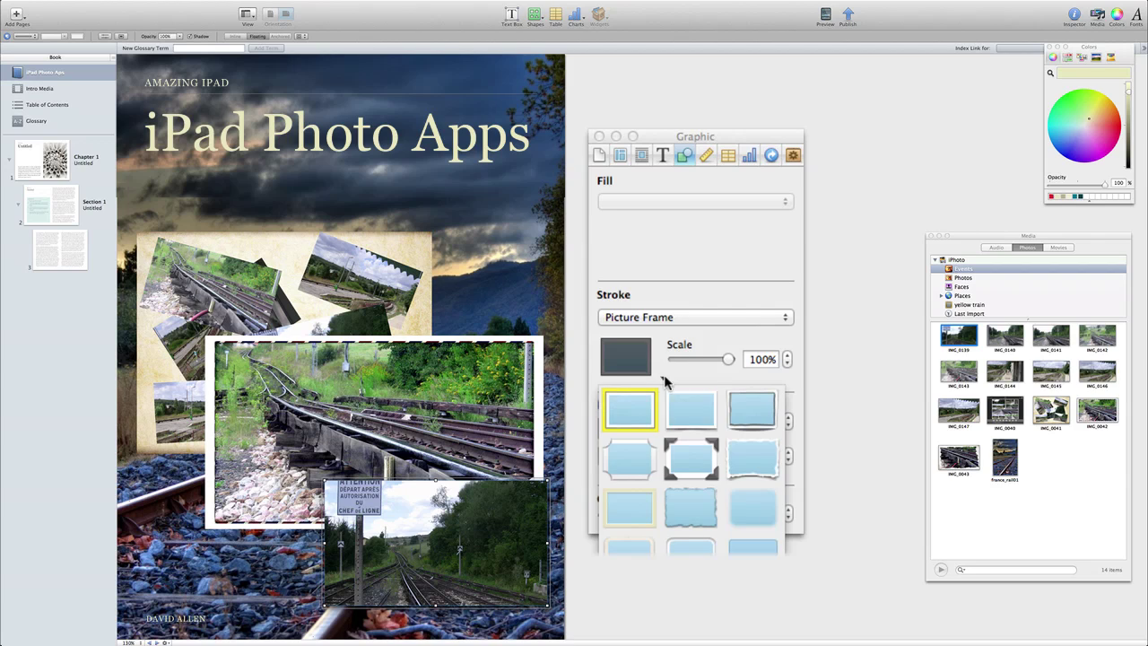
click(705, 463)
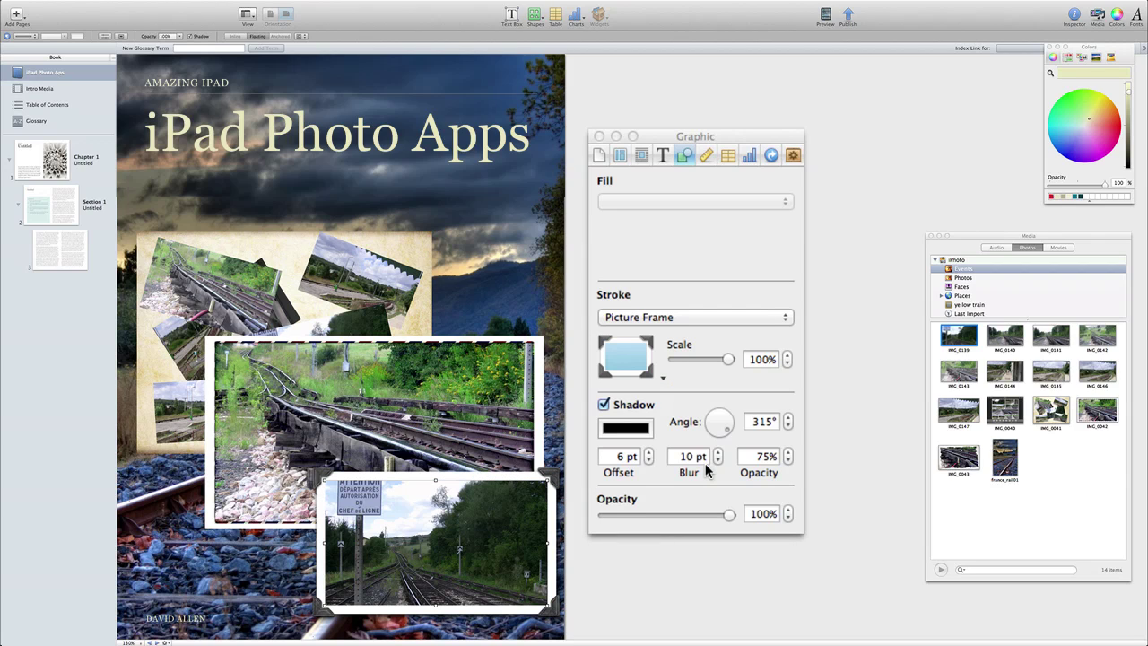
- Switch the sign photo to the torn-edge frame and shift it slightly left
click(633, 377)
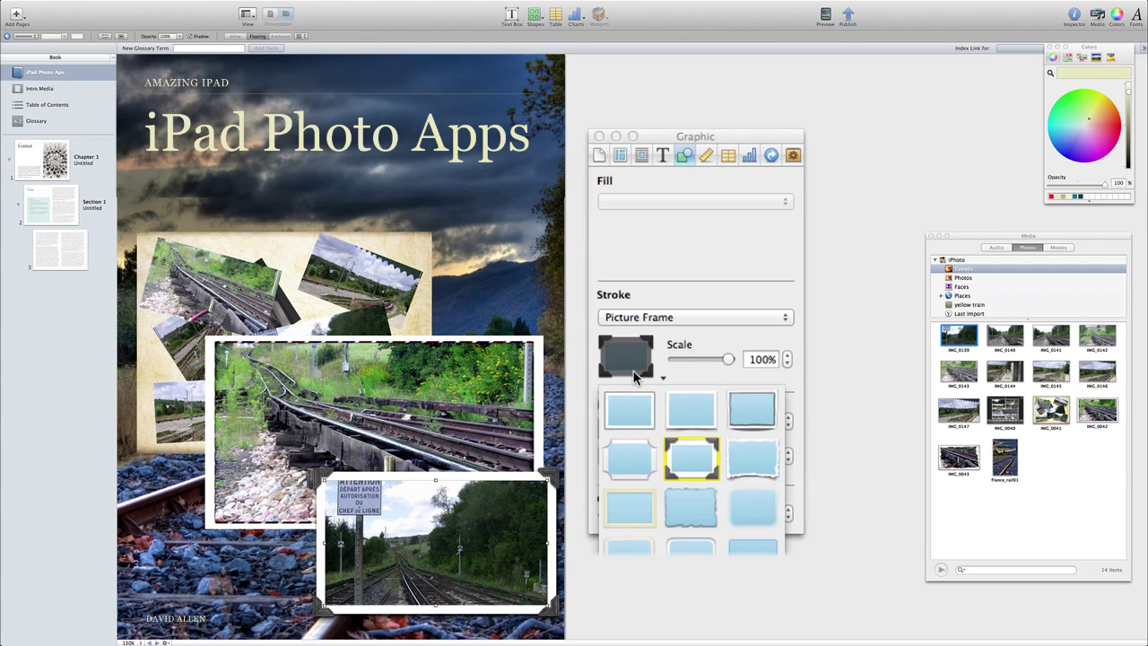
click(759, 457)
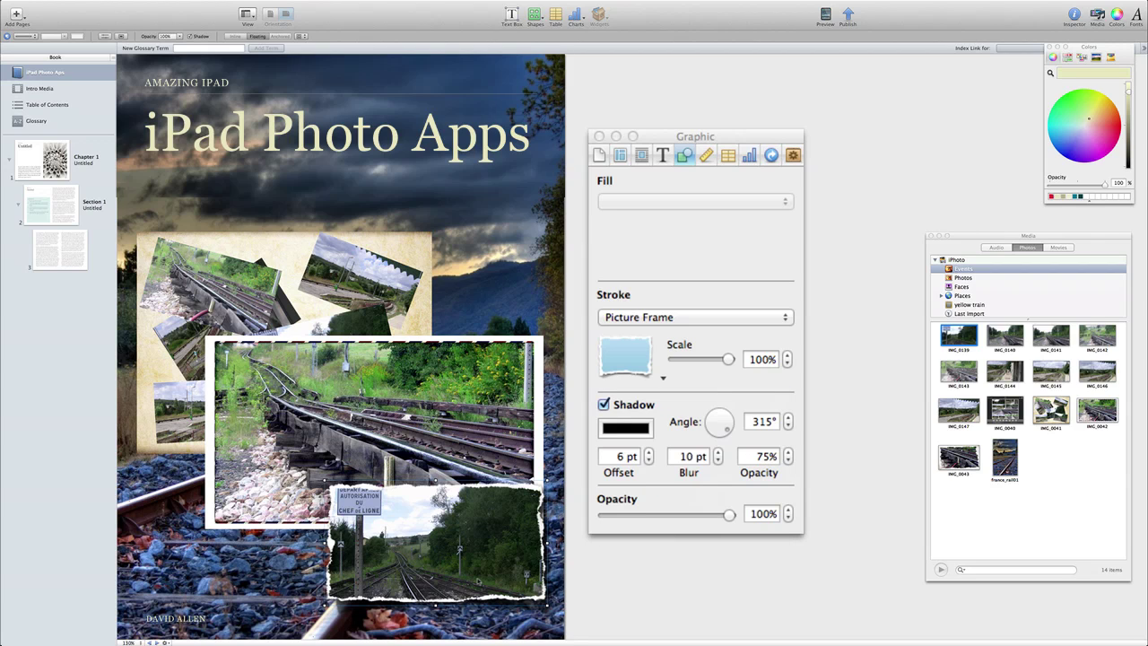
drag(448, 542, 376, 543)
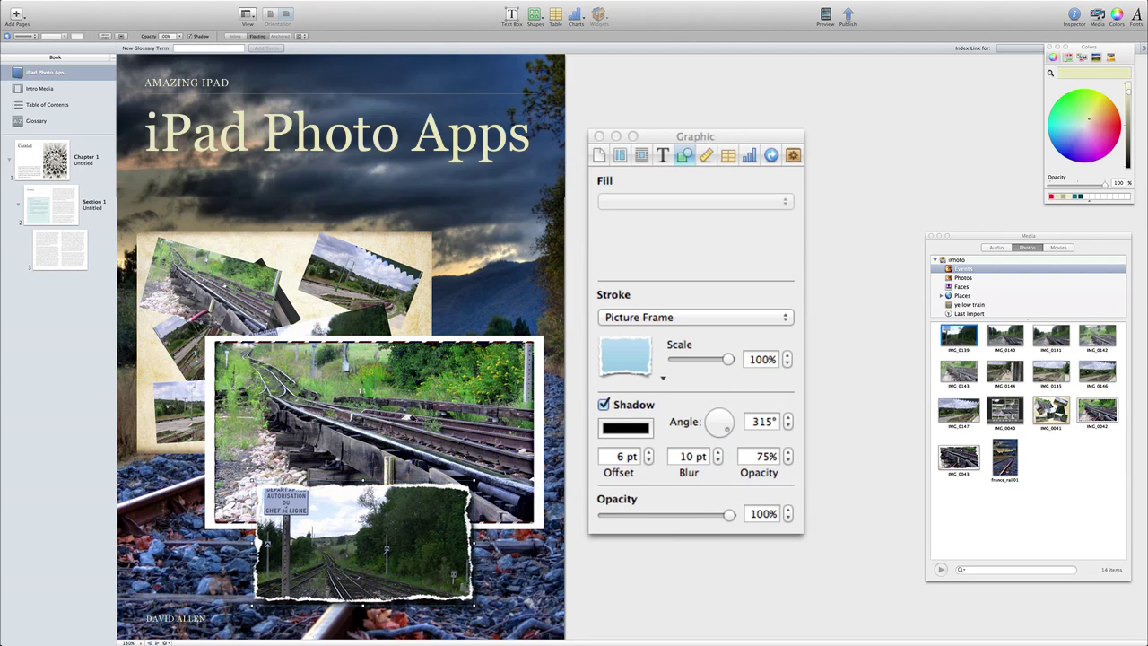
click(415, 476)
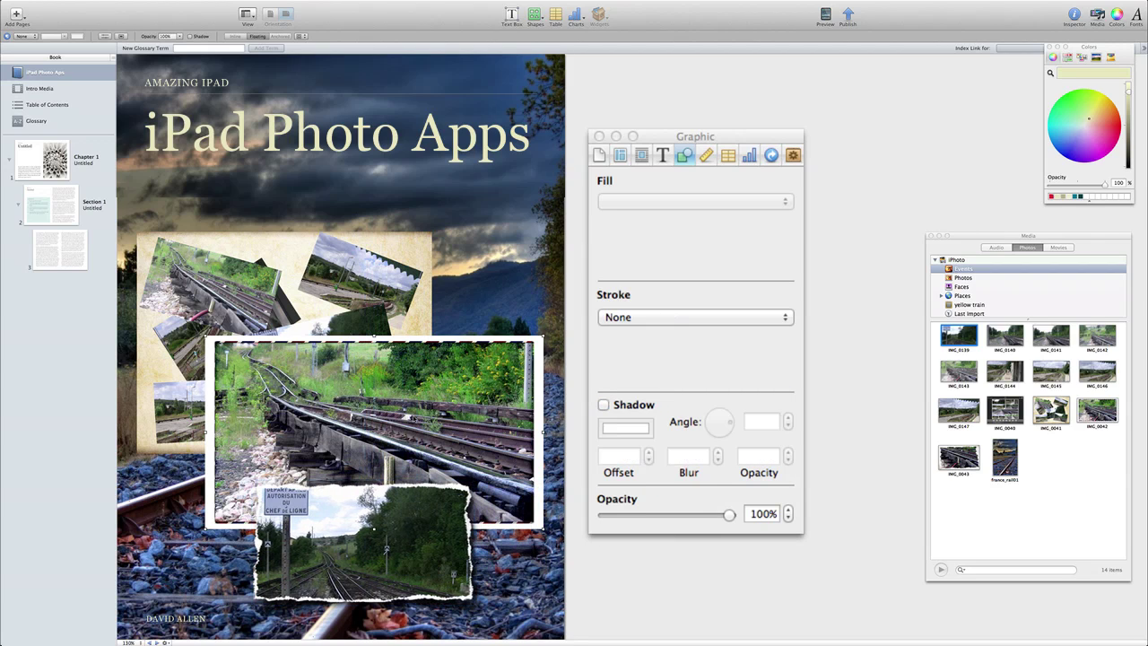
- Set Picture Frame strokes on the large track photo and the beige collage image
click(689, 316)
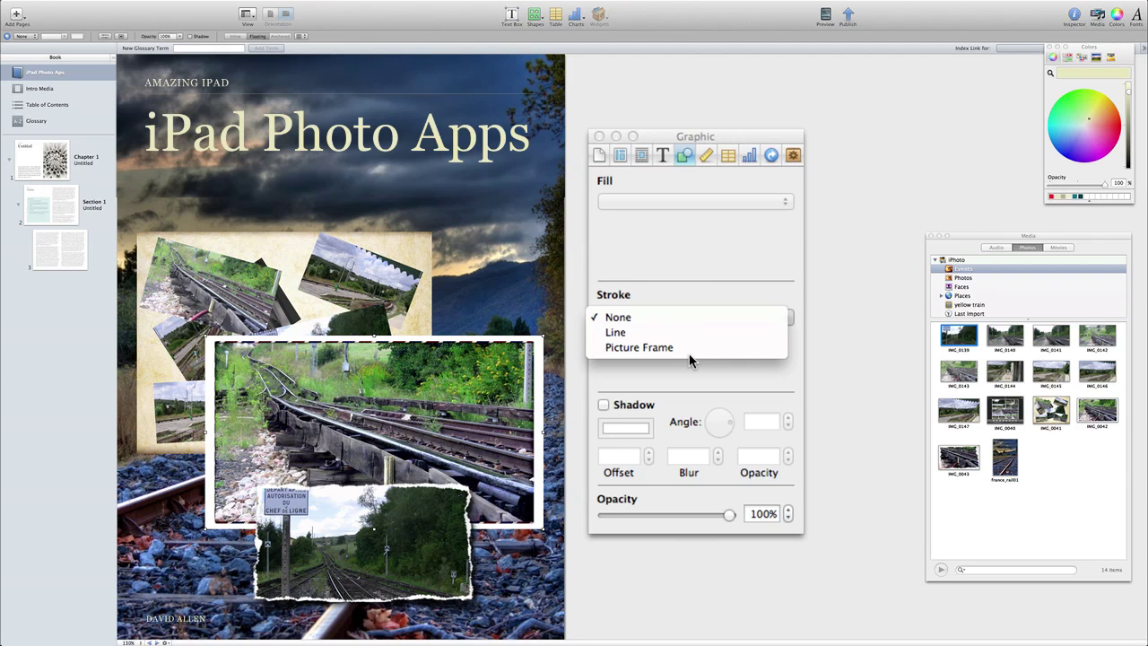
click(683, 349)
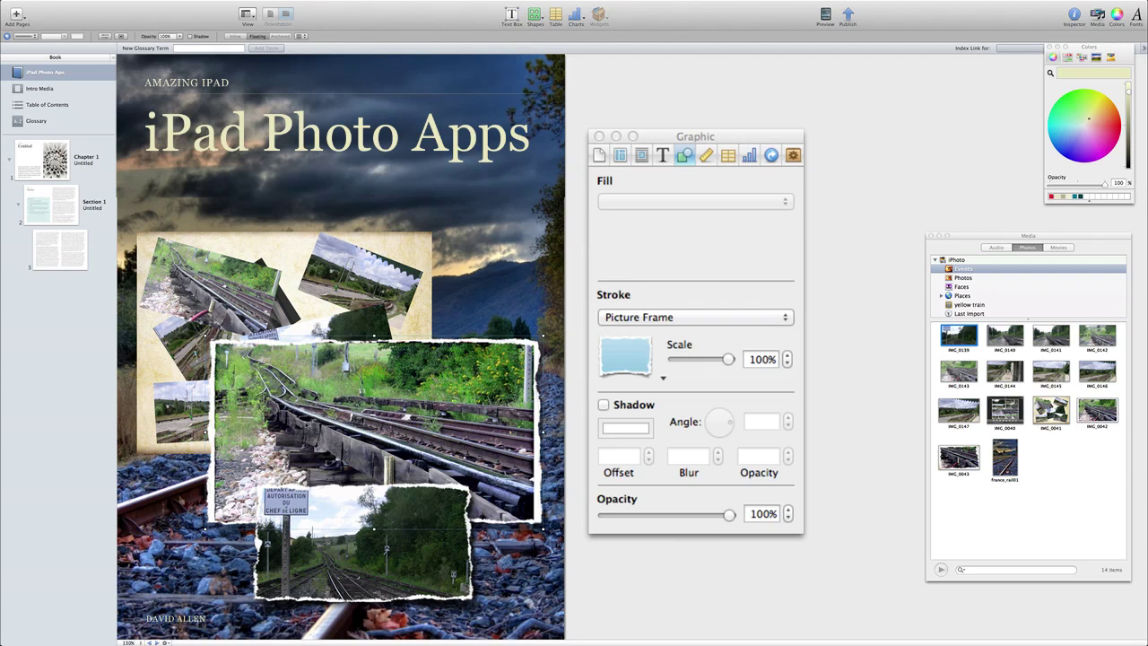
click(417, 305)
click(689, 317)
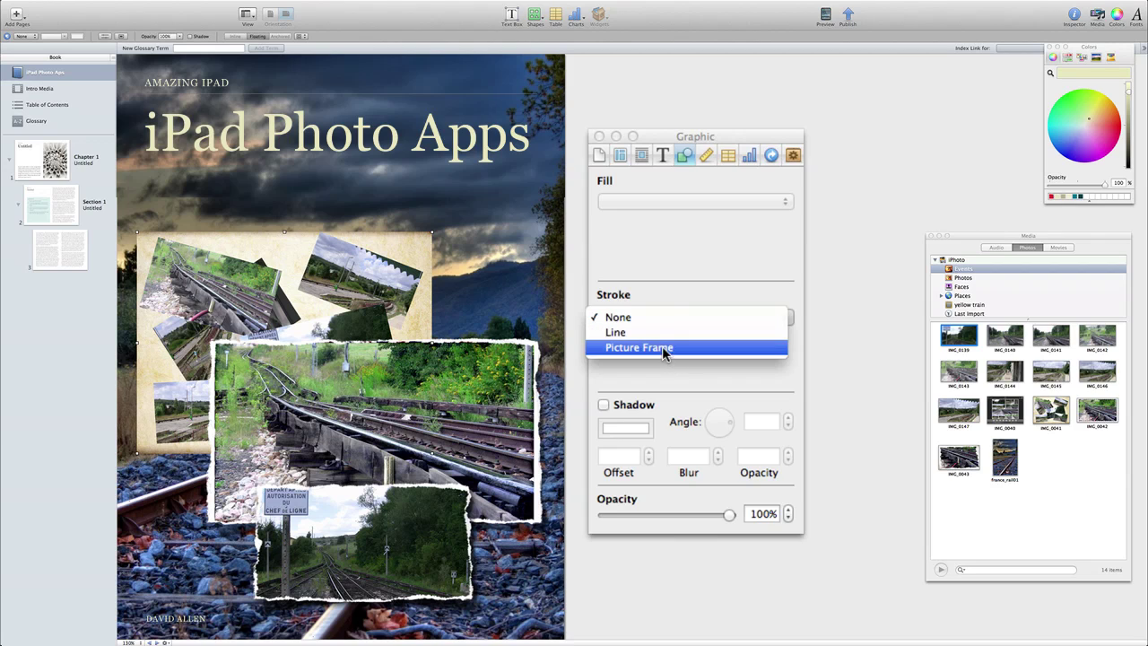
click(665, 351)
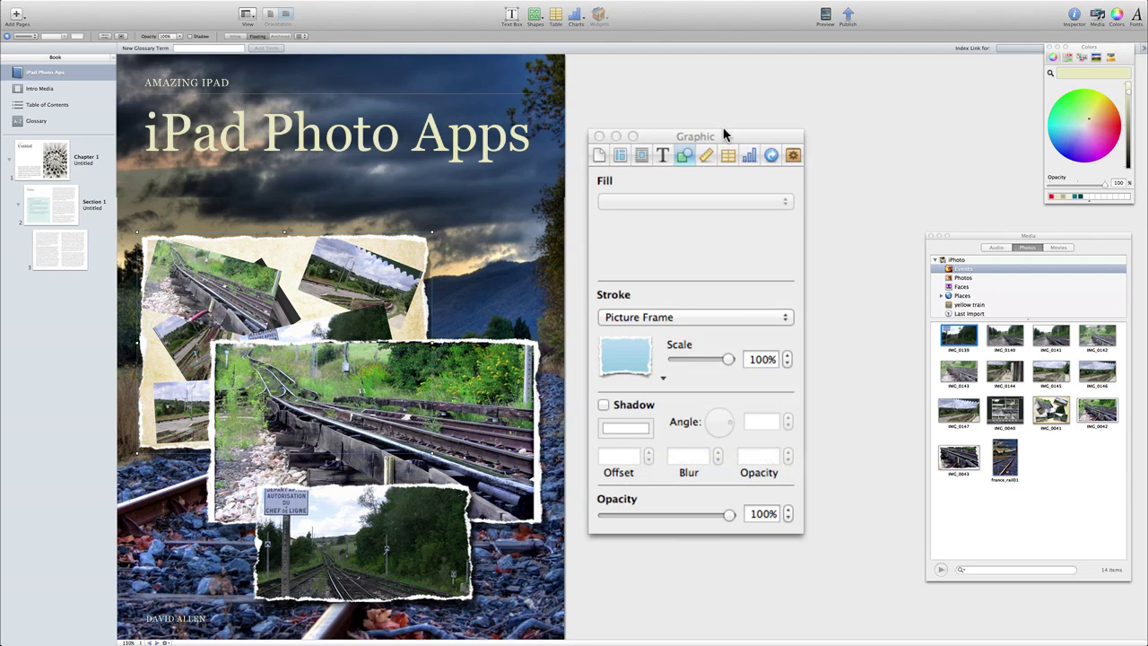
click(706, 157)
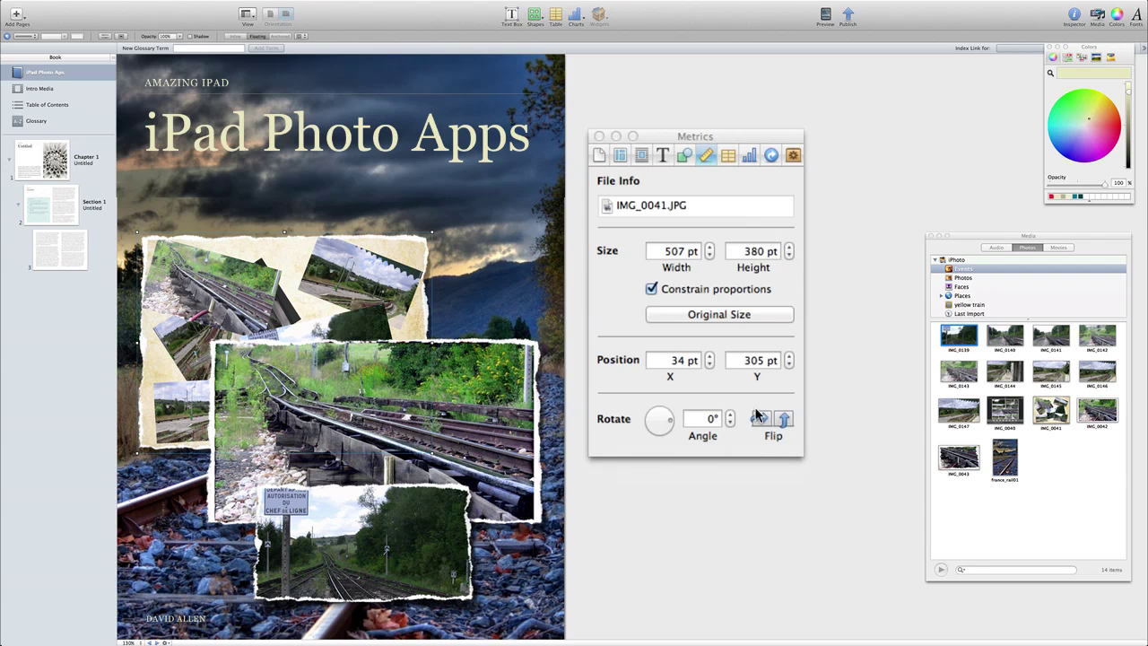
- Tilt the collage to 18.5° and shift it down-left, then tilt the large track photo about 4.8°
mouse_move(667, 422)
mouse_down()
mouse_move(664, 409)
mouse_move(672, 417)
mouse_up()
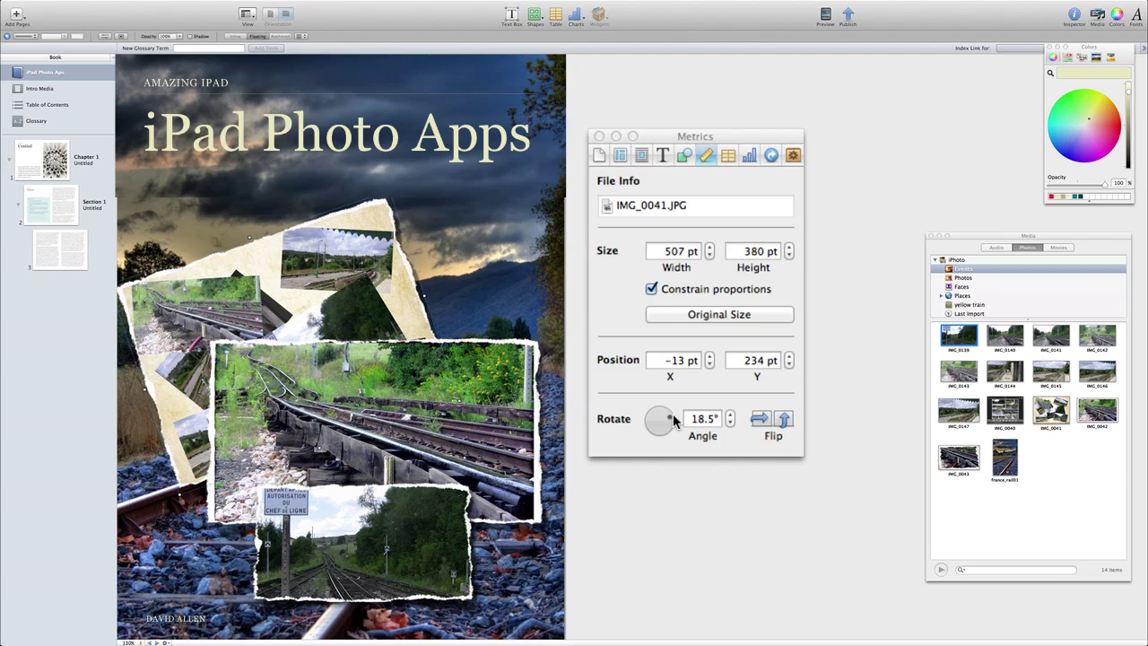
key(alt+super+i)
drag(179, 489, 250, 379)
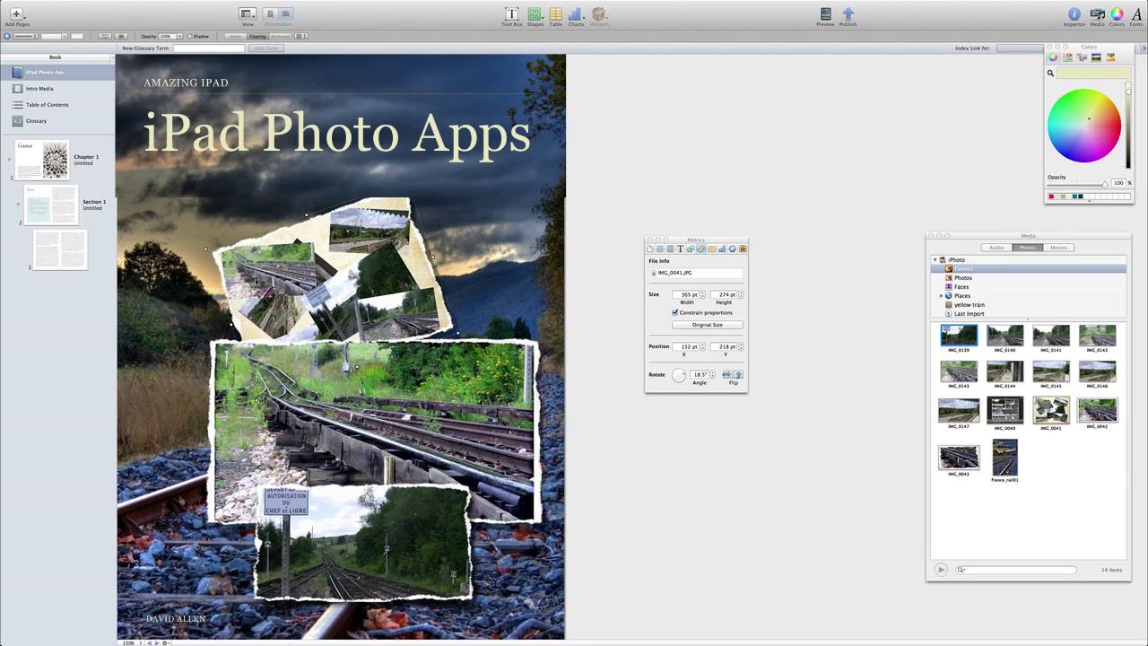
drag(288, 264, 206, 287)
click(503, 377)
drag(689, 373, 681, 380)
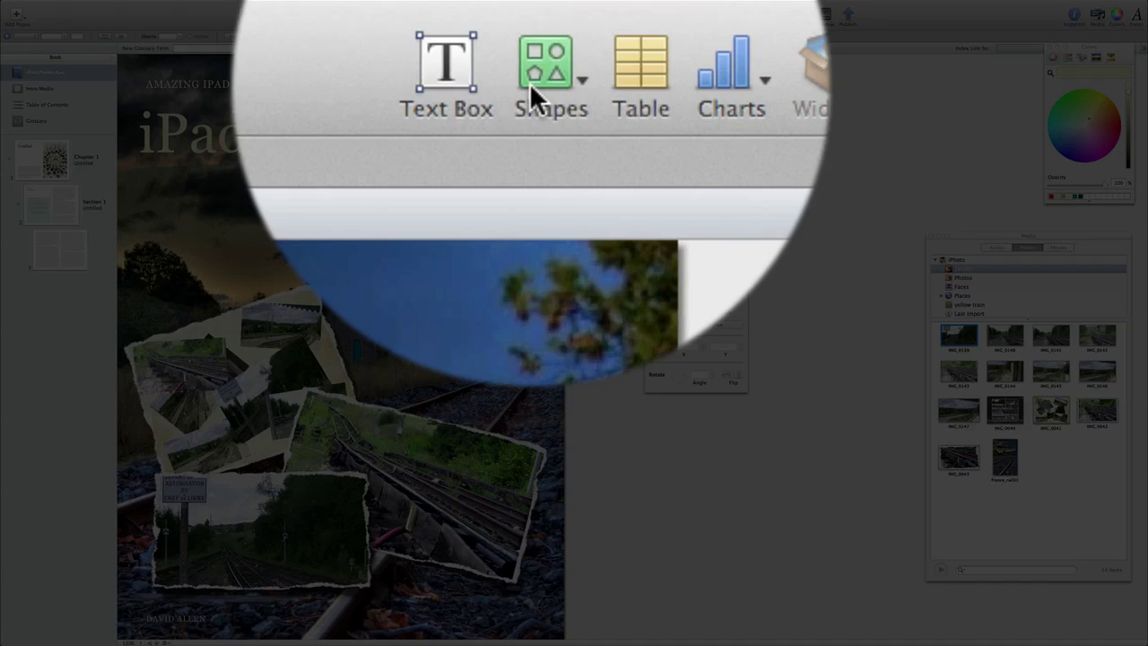
- Insert a teal square shape and move it to the page's top-left
click(532, 19)
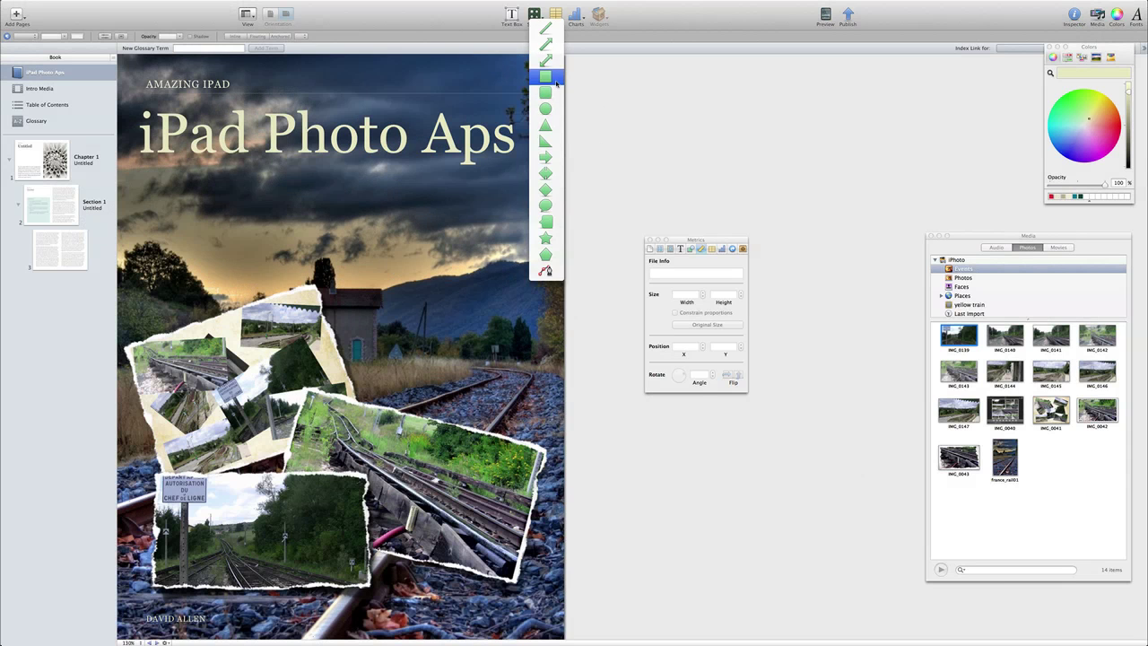
click(543, 78)
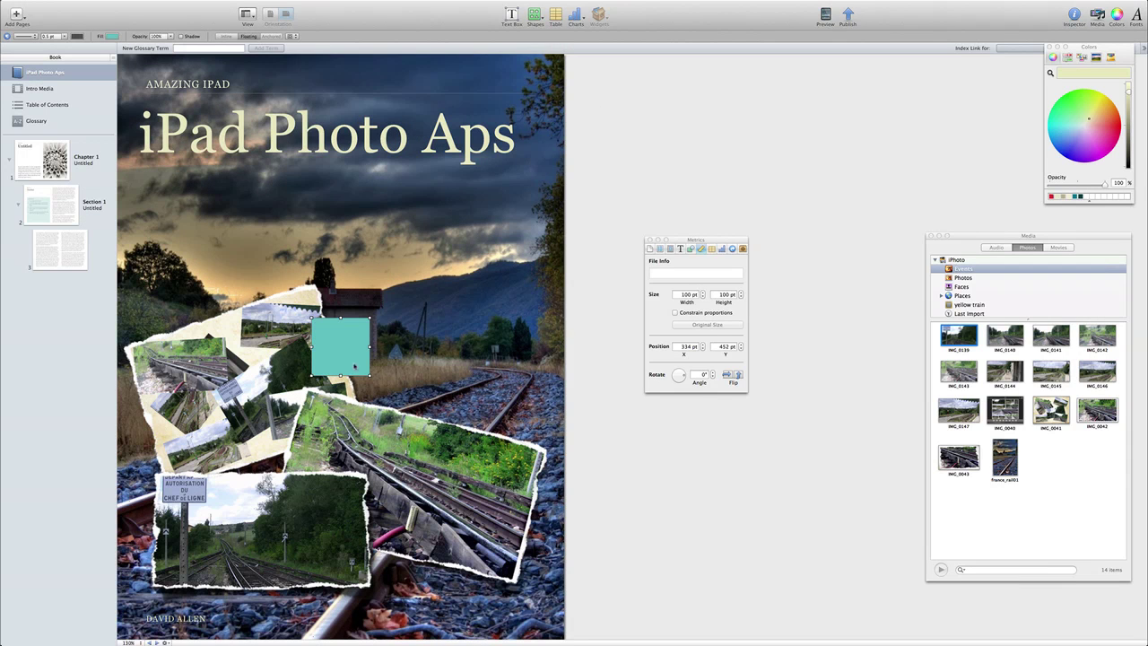
drag(355, 366, 159, 110)
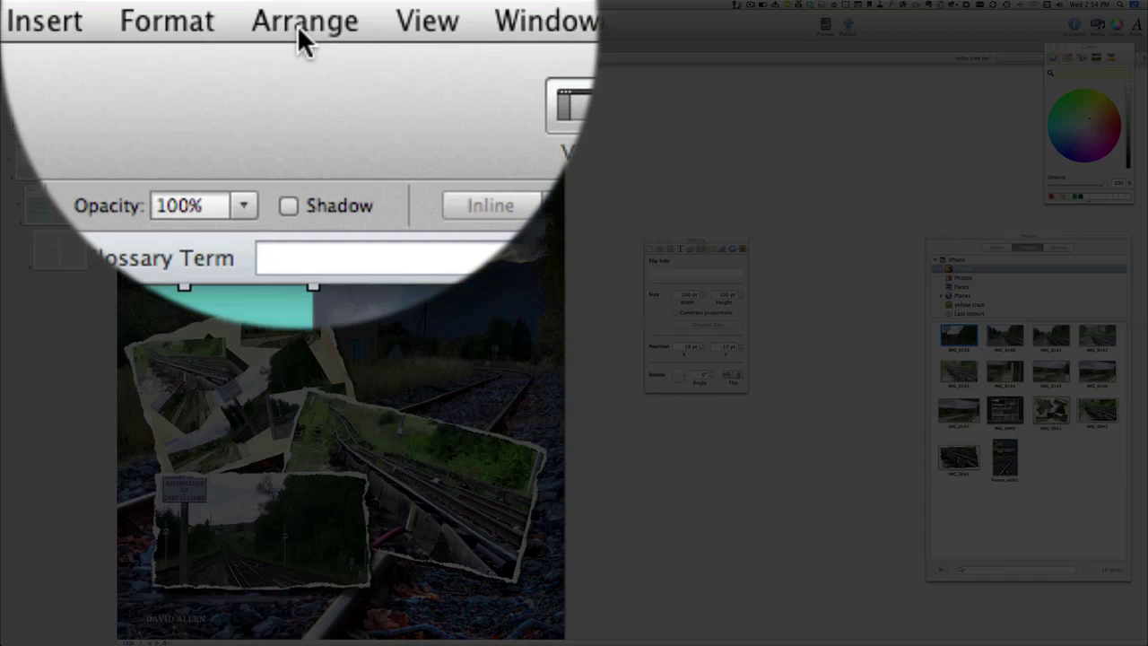
- Layer the square just above the photo and stretch it into a ~680×175 pt banner behind the title
click(184, 4)
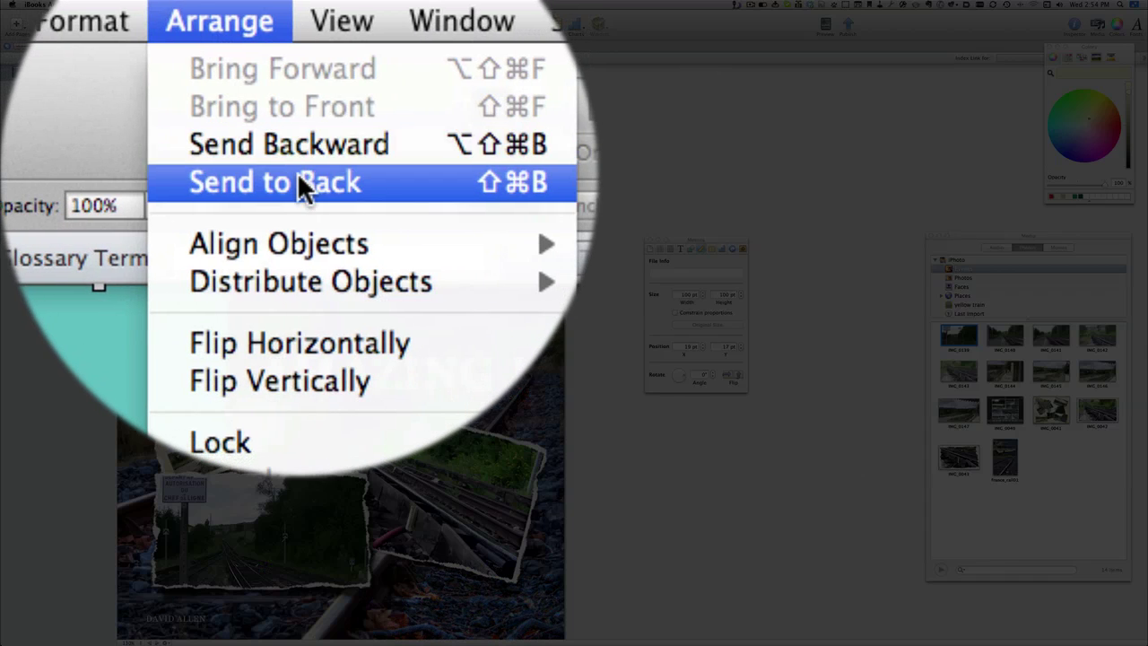
click(297, 176)
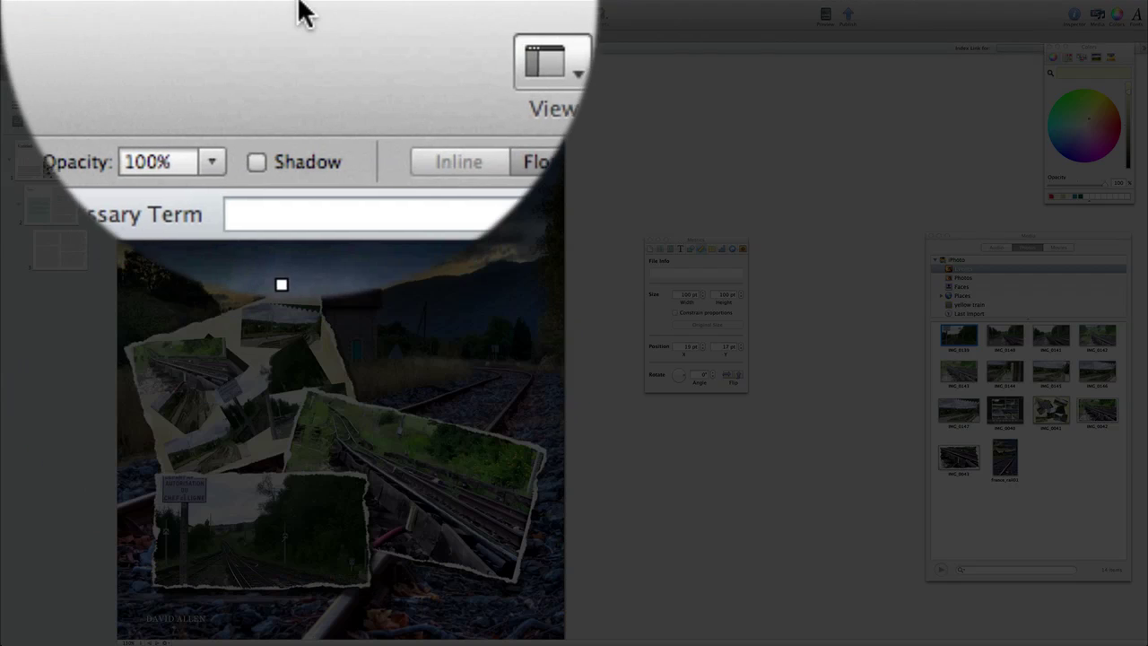
mouse_move(301, 9)
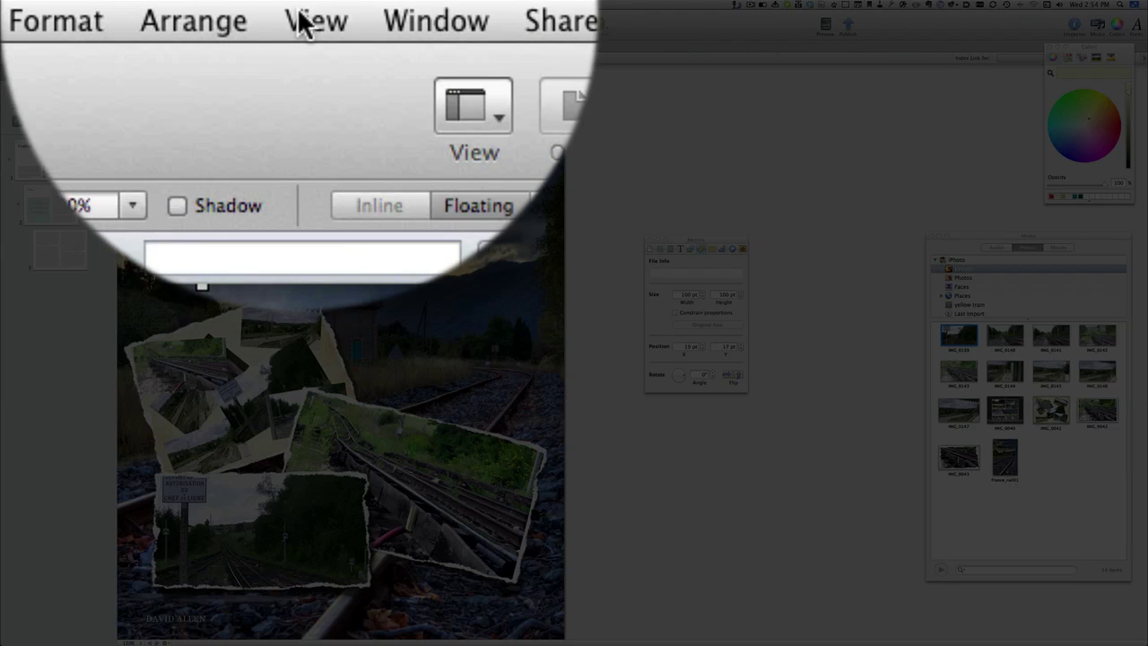
click(298, 21)
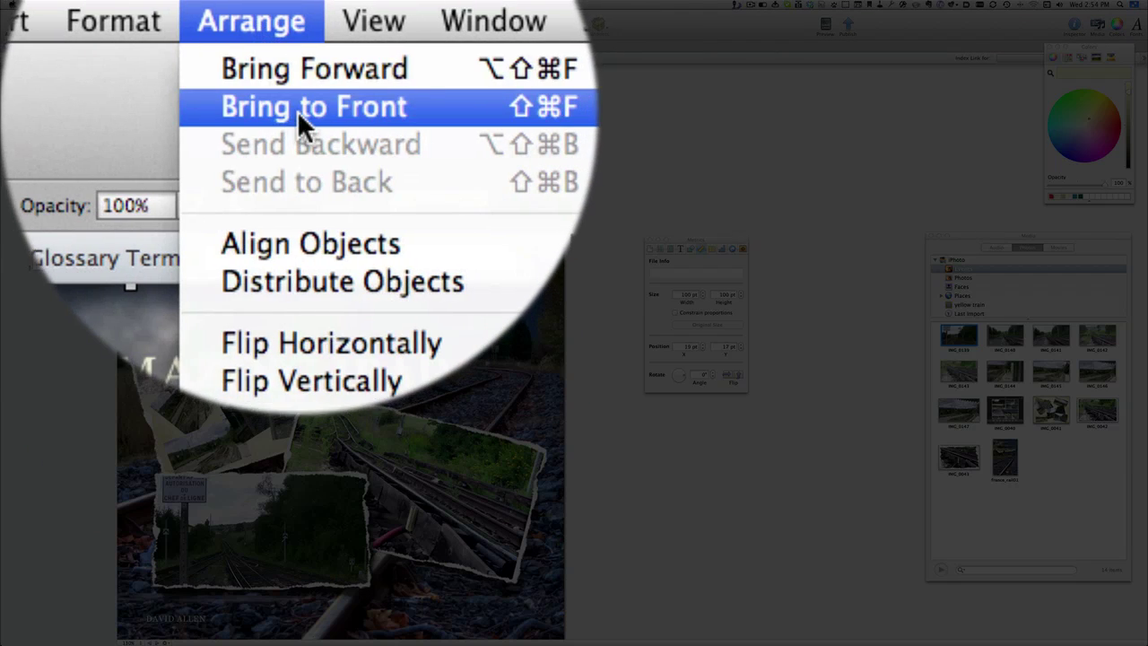
click(297, 79)
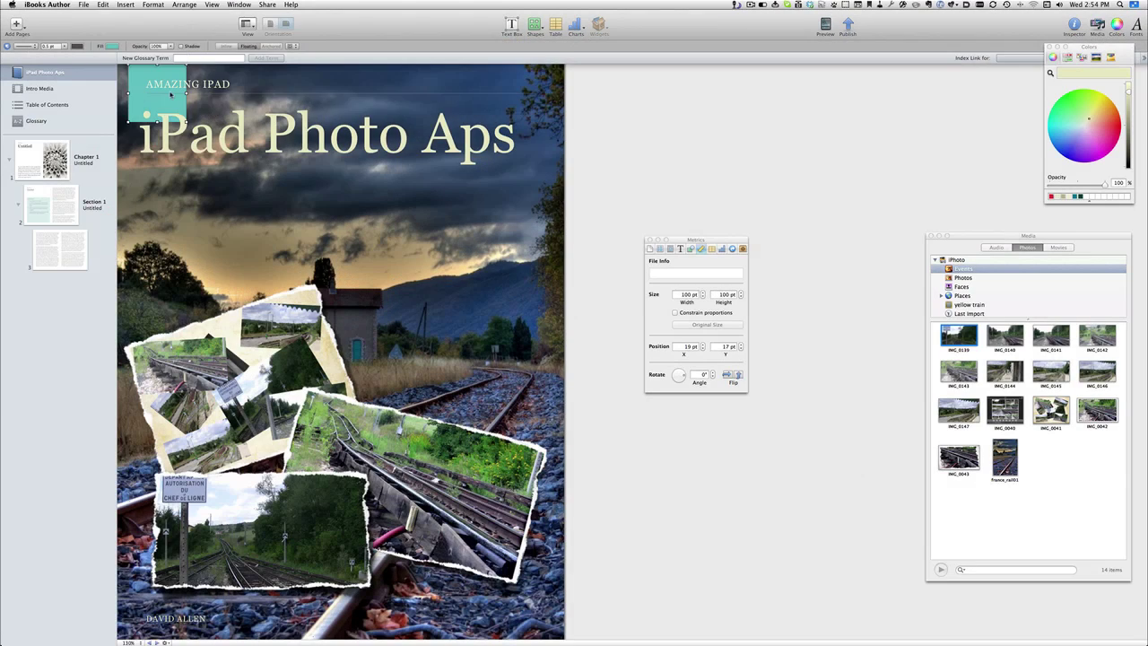
drag(171, 94, 525, 180)
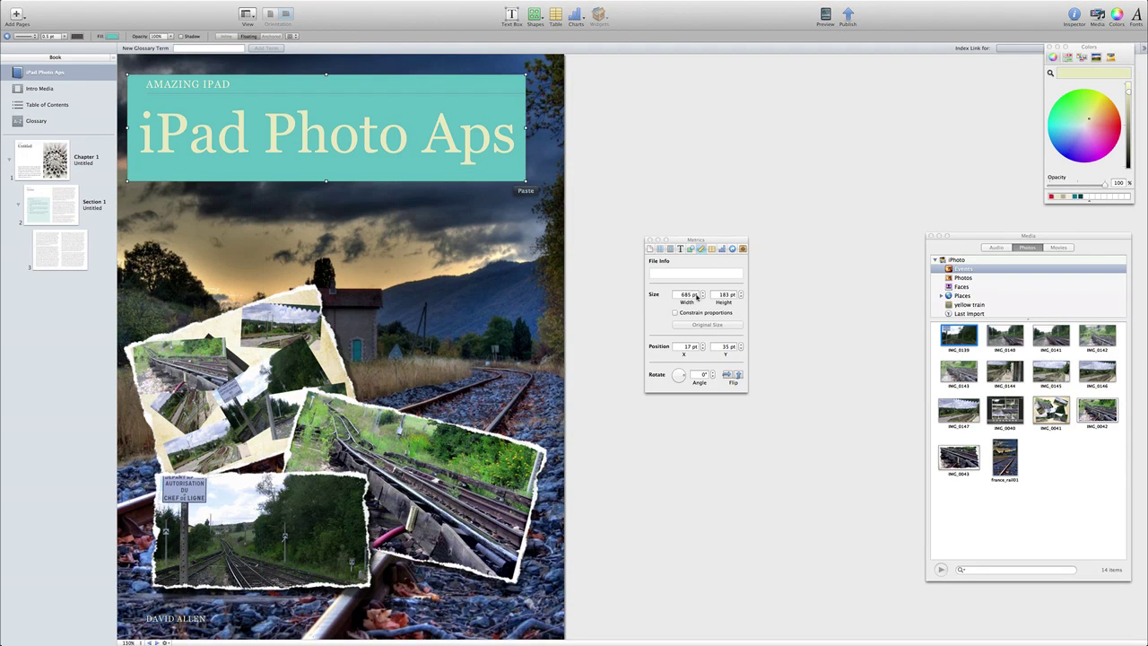
- Give the teal banner 41% opacity with a shadow, then reposition the title box and banner near the top
click(688, 249)
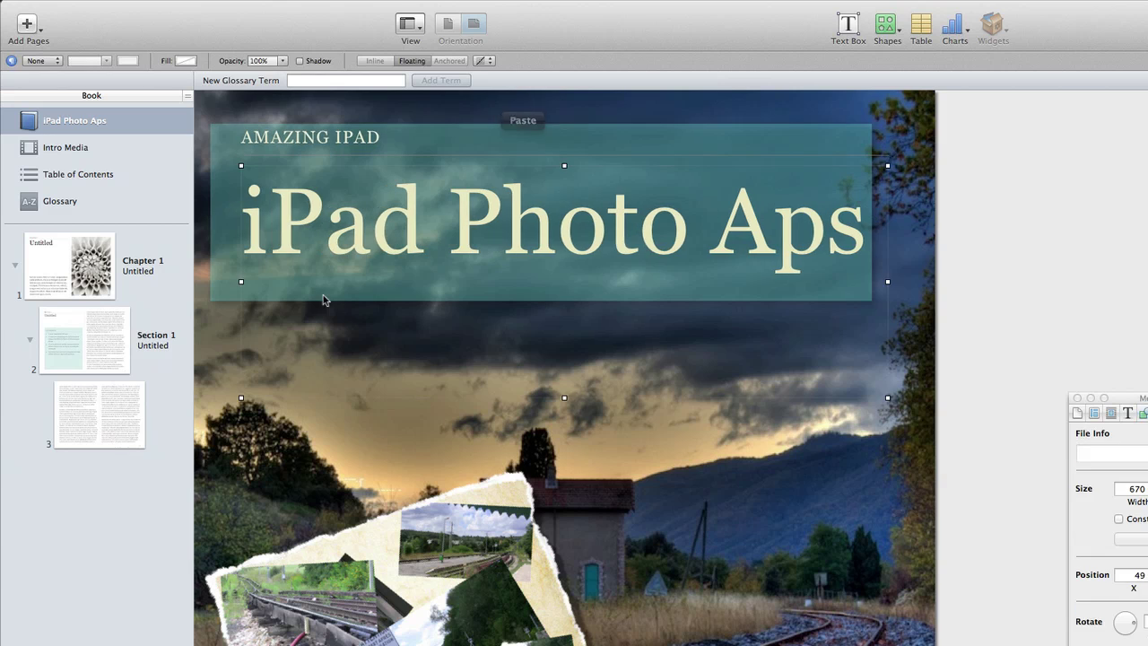
mouse_move(324, 296)
mouse_down()
mouse_move(346, 295)
mouse_move(321, 305)
mouse_up()
drag(219, 297, 237, 282)
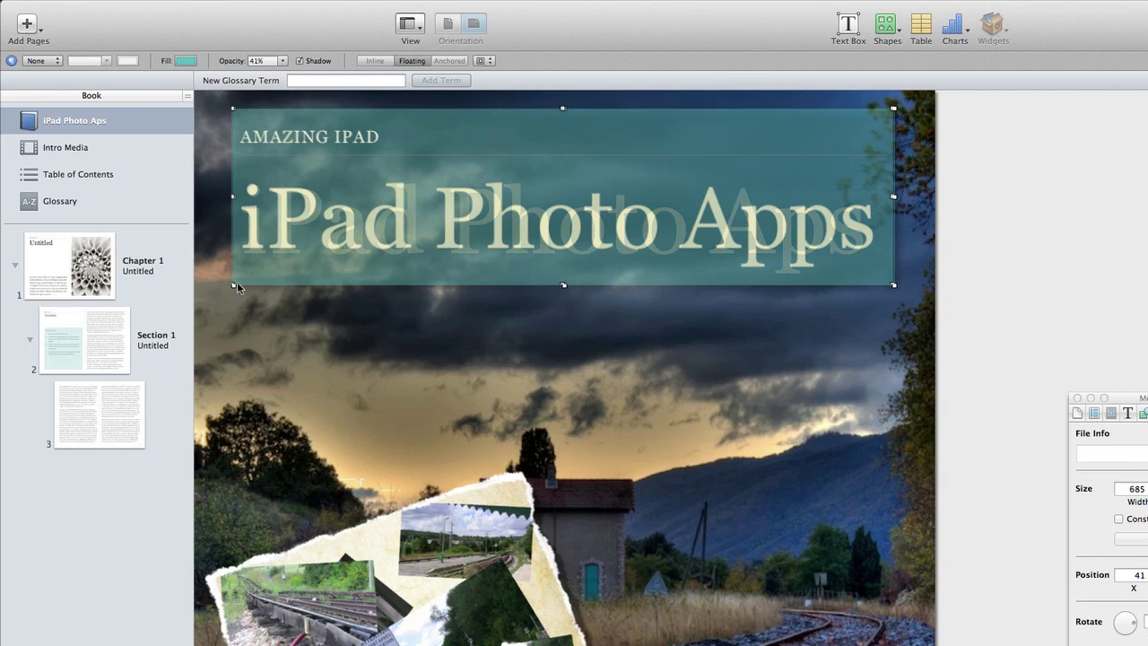